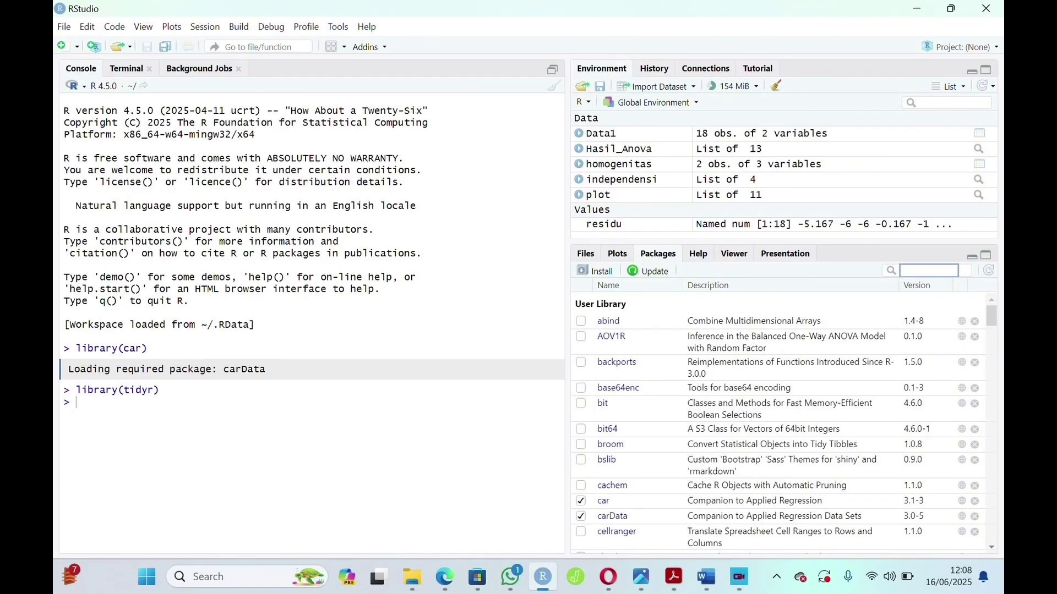
Step: Load the tseries and nortest packages from the user library
text(TSER)
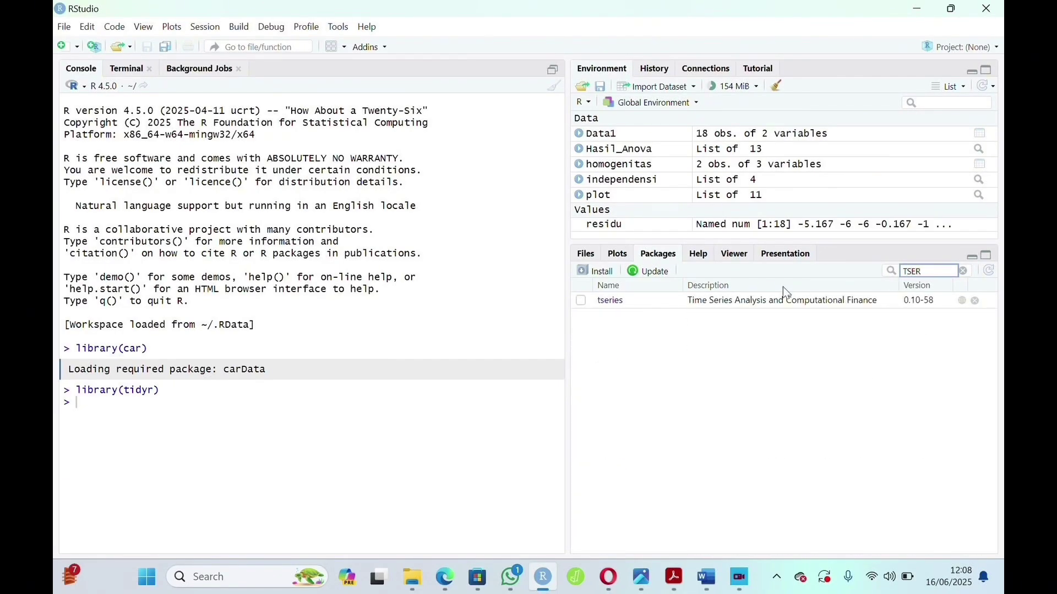
click(582, 302)
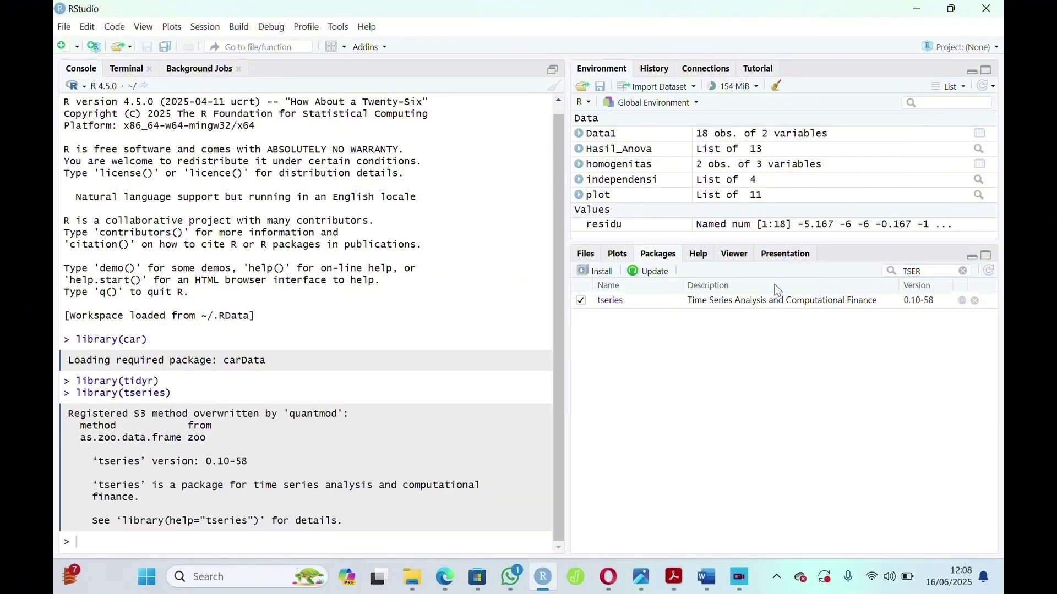
click(965, 272)
text(NORT)
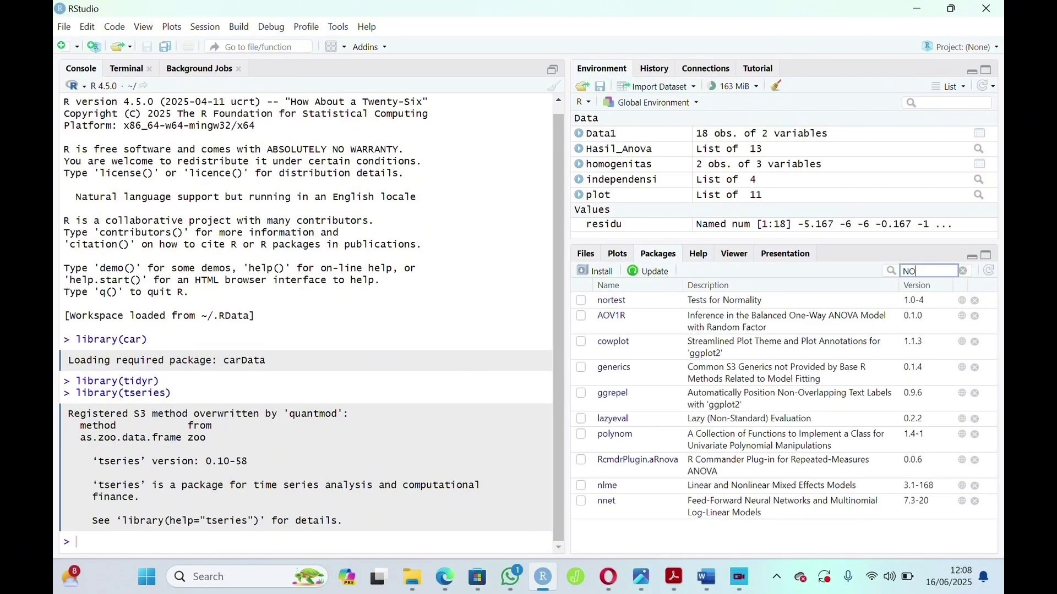
click(582, 302)
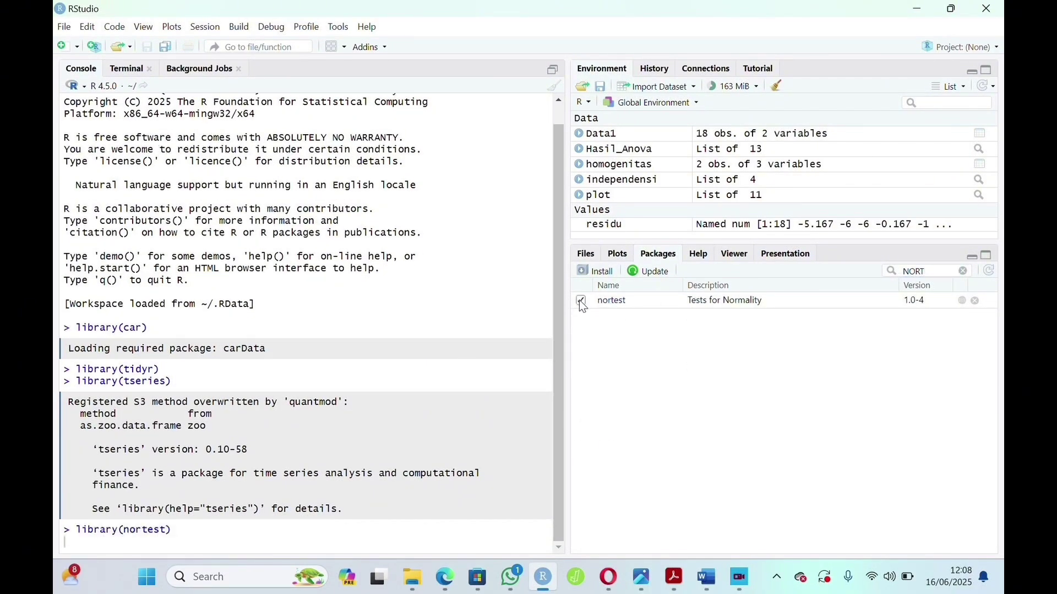
Step: Find the ggplot2 package in the user library and load it
click(964, 272)
text(GG)
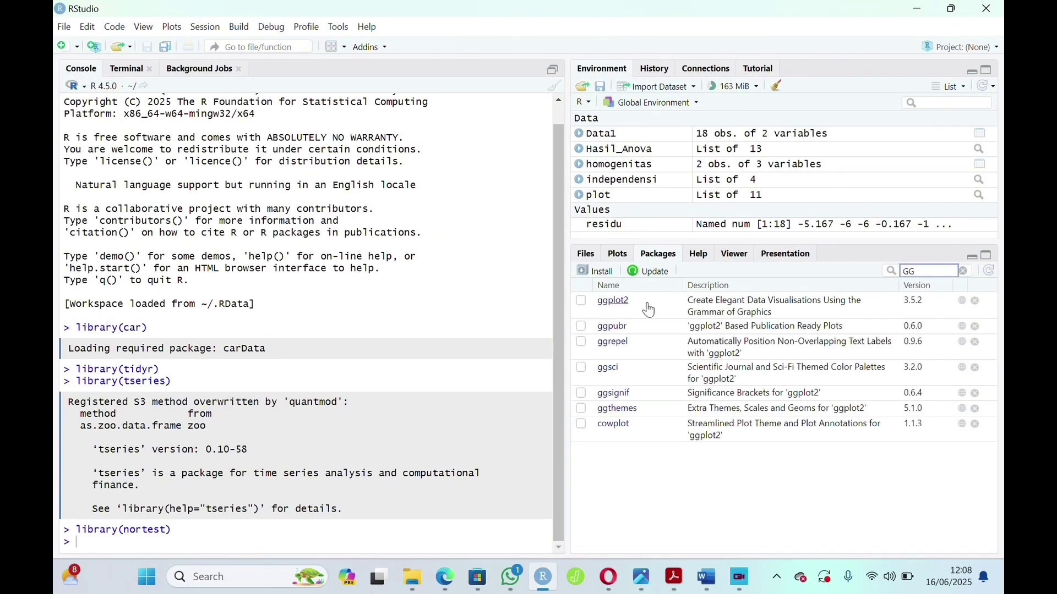
click(582, 301)
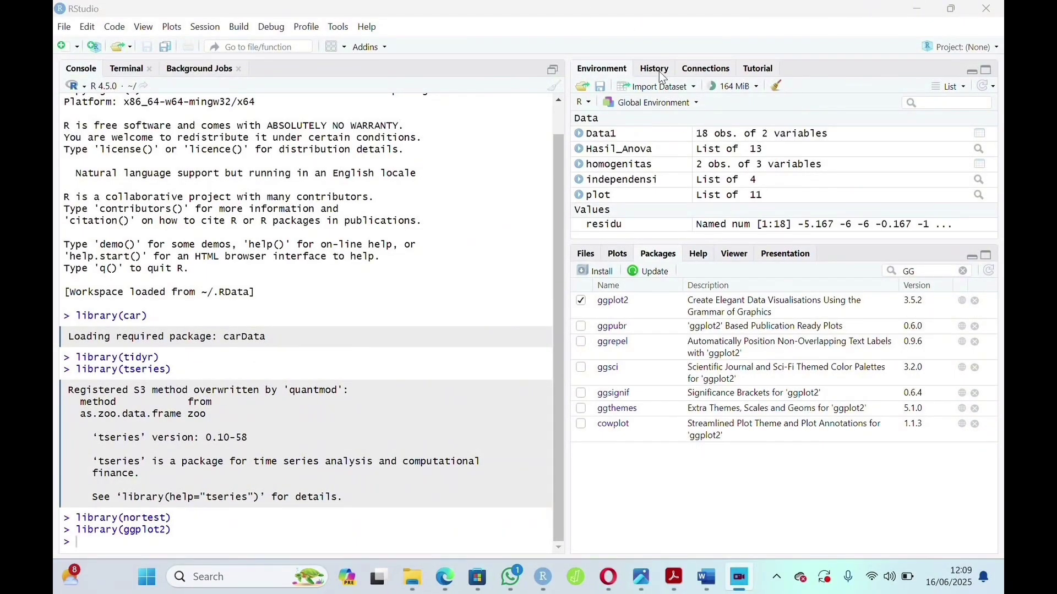
Step: Import the Excel workbook Data1 from the OneDrive Documents folder as a dataset, keeping the default import options
click(661, 87)
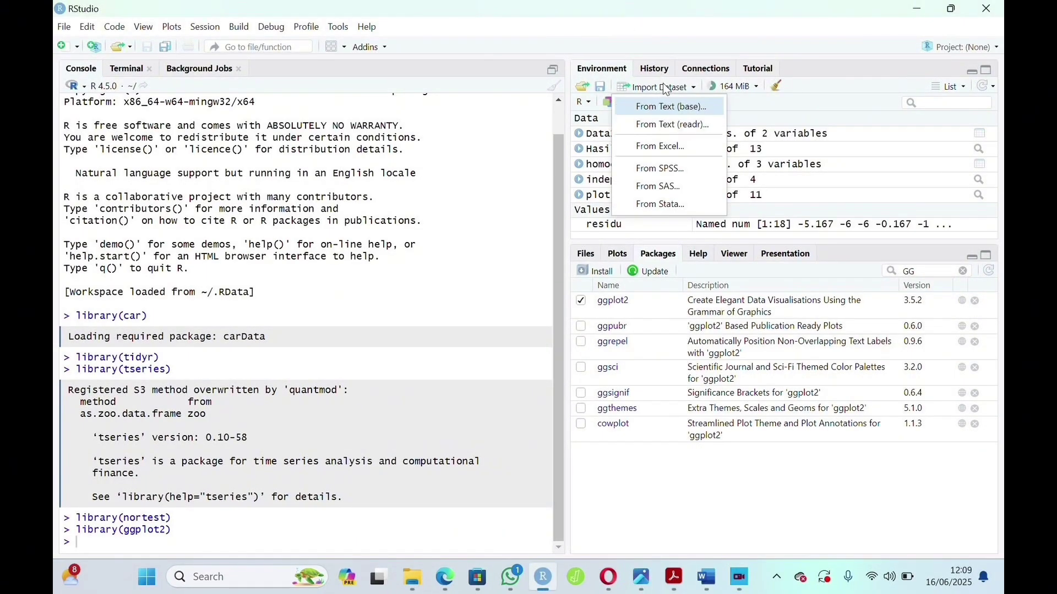
click(680, 146)
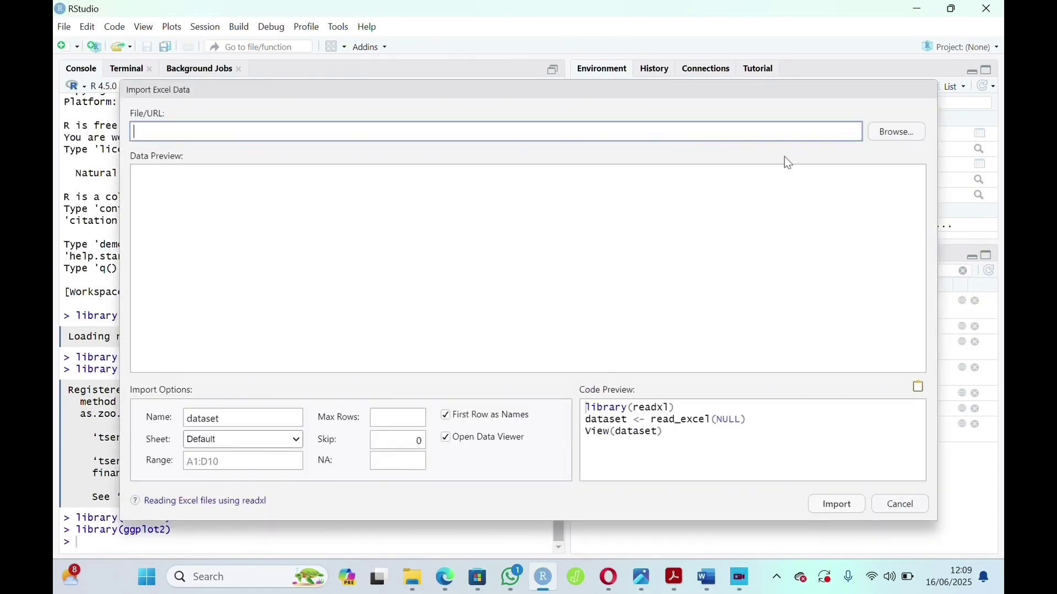
click(886, 134)
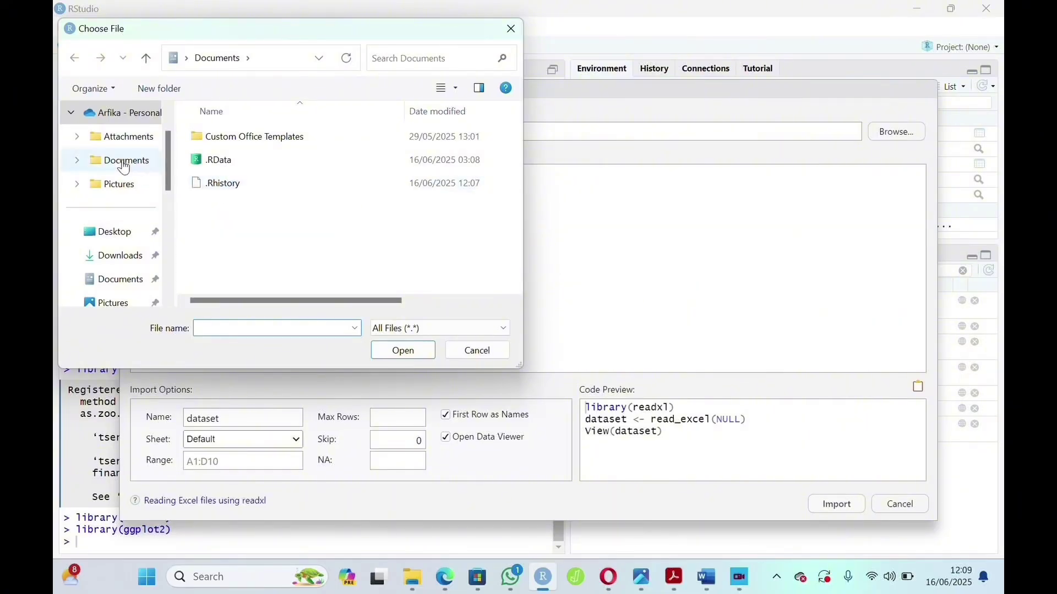
click(124, 165)
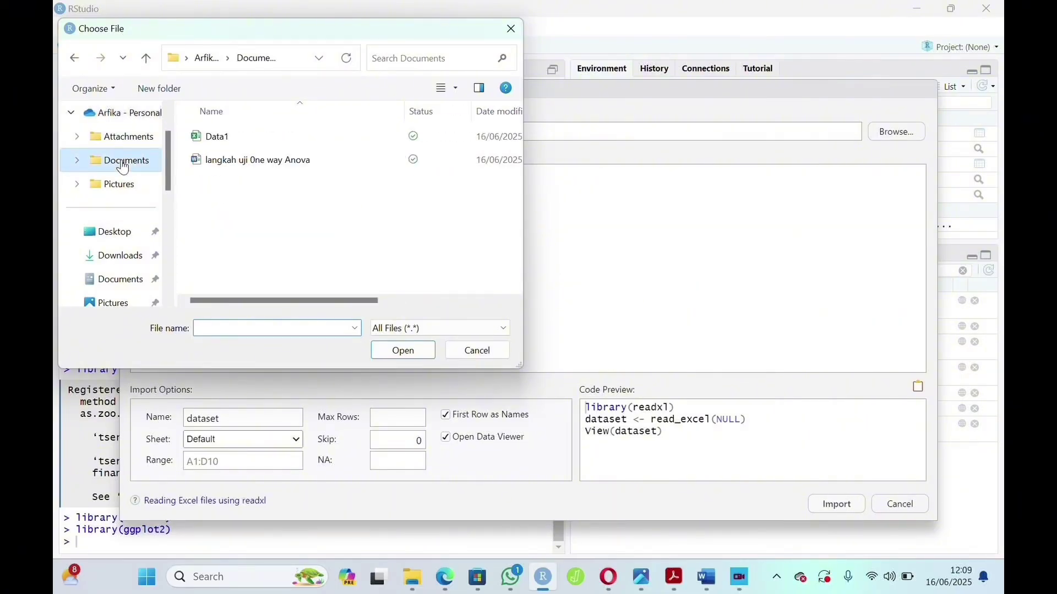
click(224, 145)
click(396, 355)
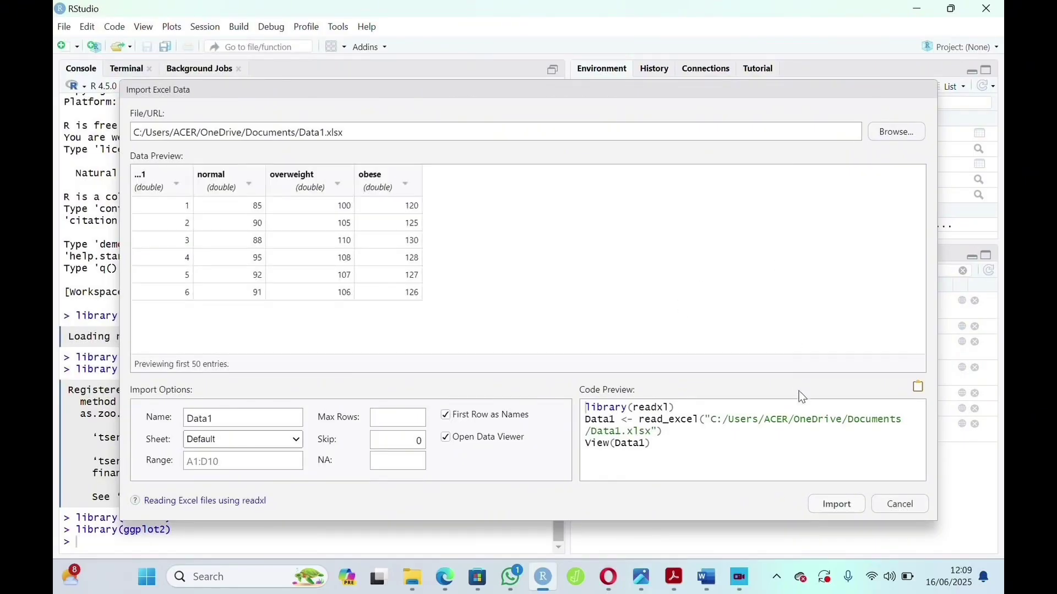
click(837, 503)
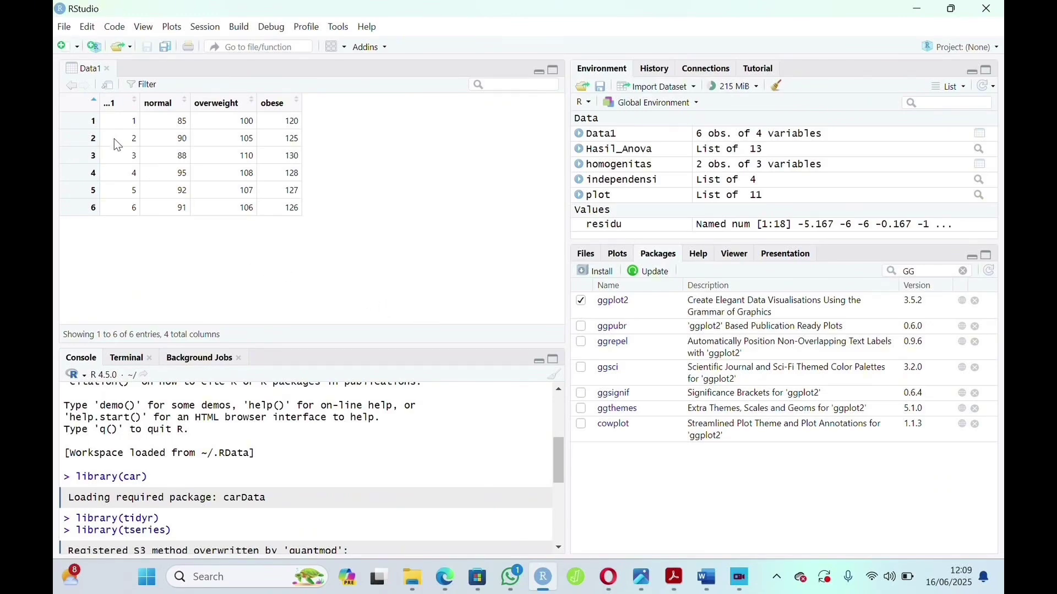
Step: Create a new R script with the comment "#INPUT DATA" and paste the copied data.frame code defining Data1 with normal, overweight and obese values
click(60, 48)
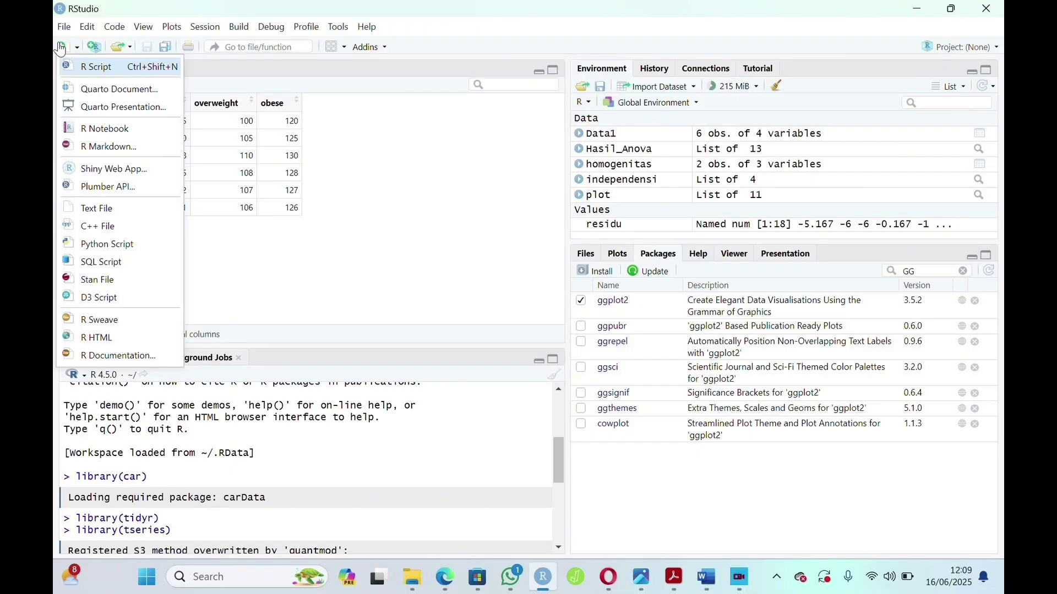
click(112, 68)
text(#INPUT DATA)
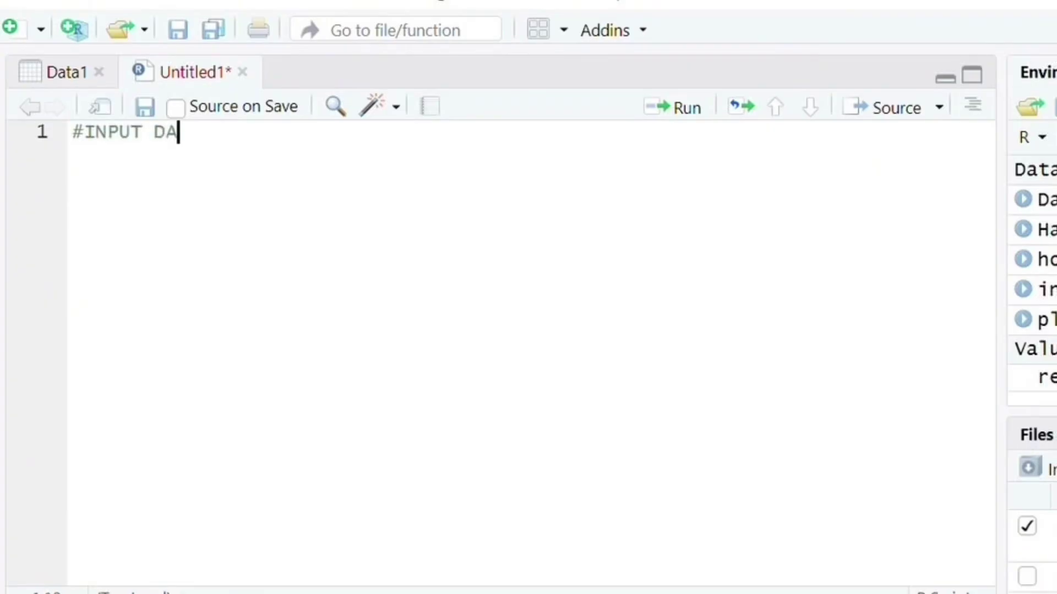
key(Return)
right_click(81, 163)
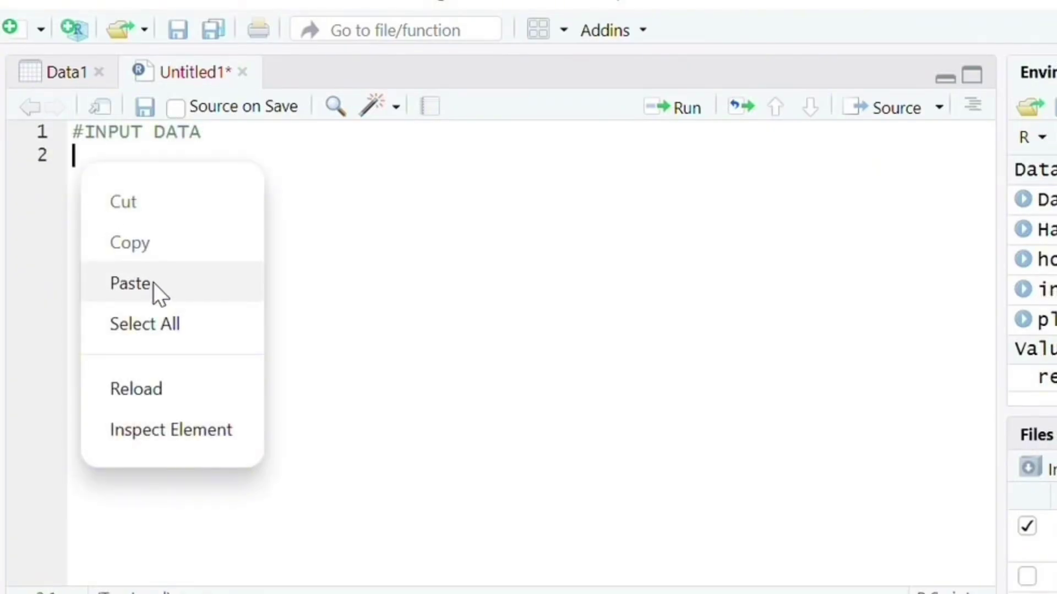
click(153, 282)
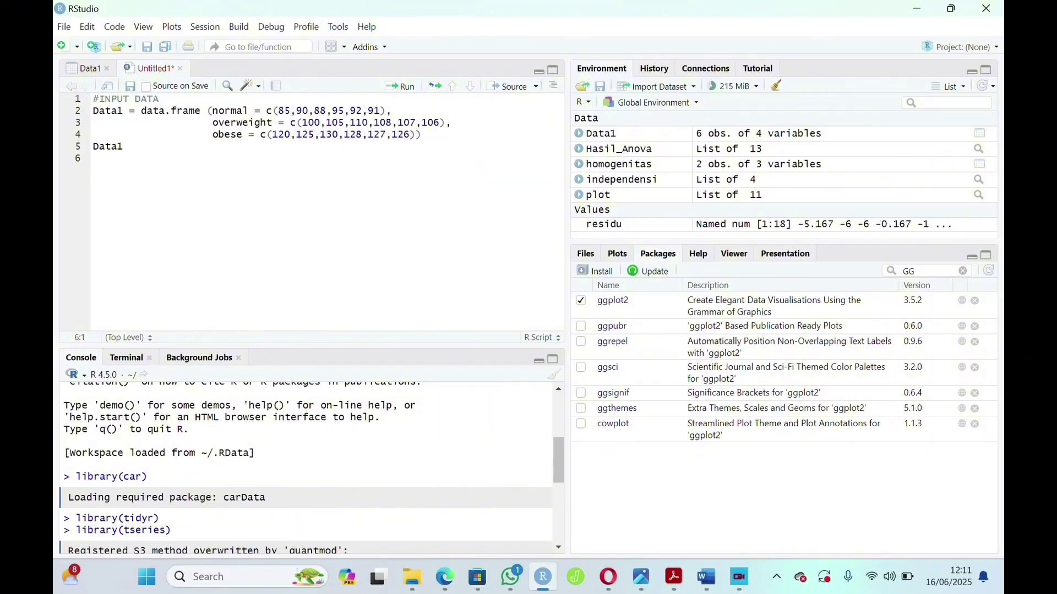
Step: Run the data.frame code that builds Data1, and print Data1 in the console
click(423, 134)
click(401, 86)
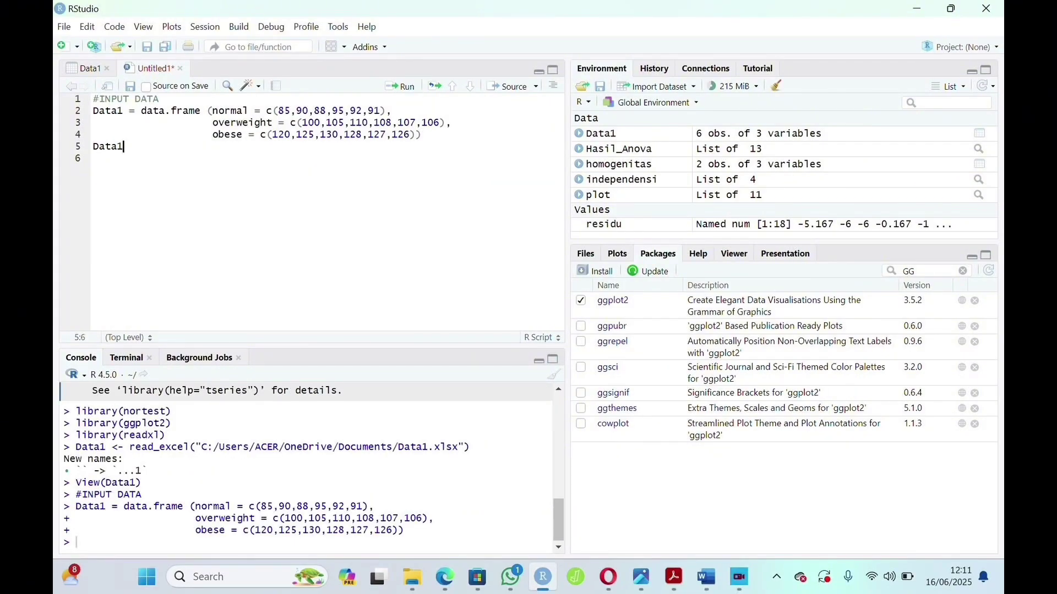
click(400, 87)
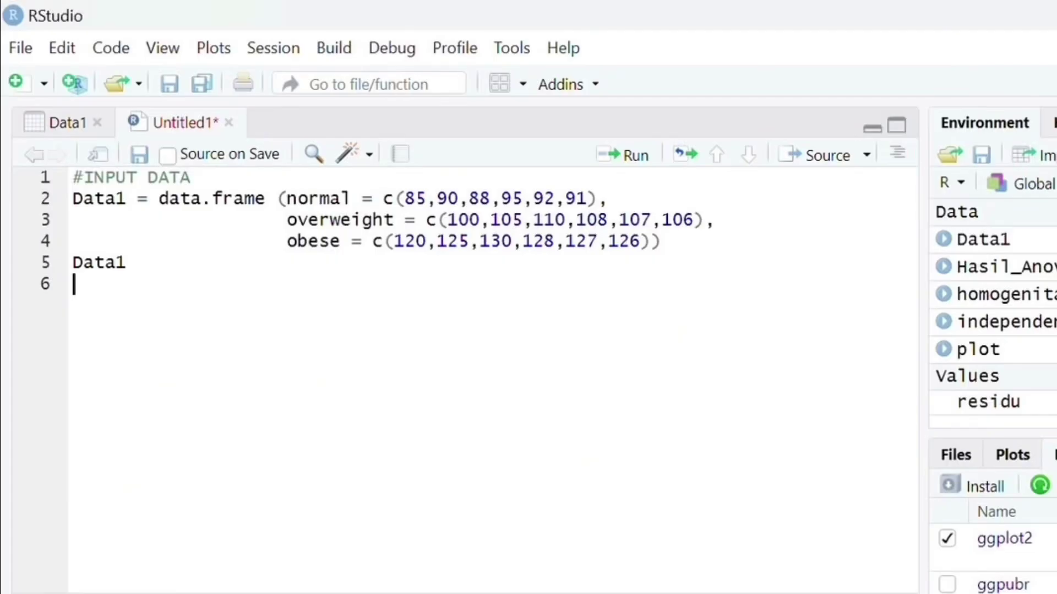
Step: Paste and run the tidyr code that pivots Data1 longer, names the columns TingkatKebugaran and KadarGulaDarah, converts TingkatKebugaran to a factor and prints Data1
right_click(101, 163)
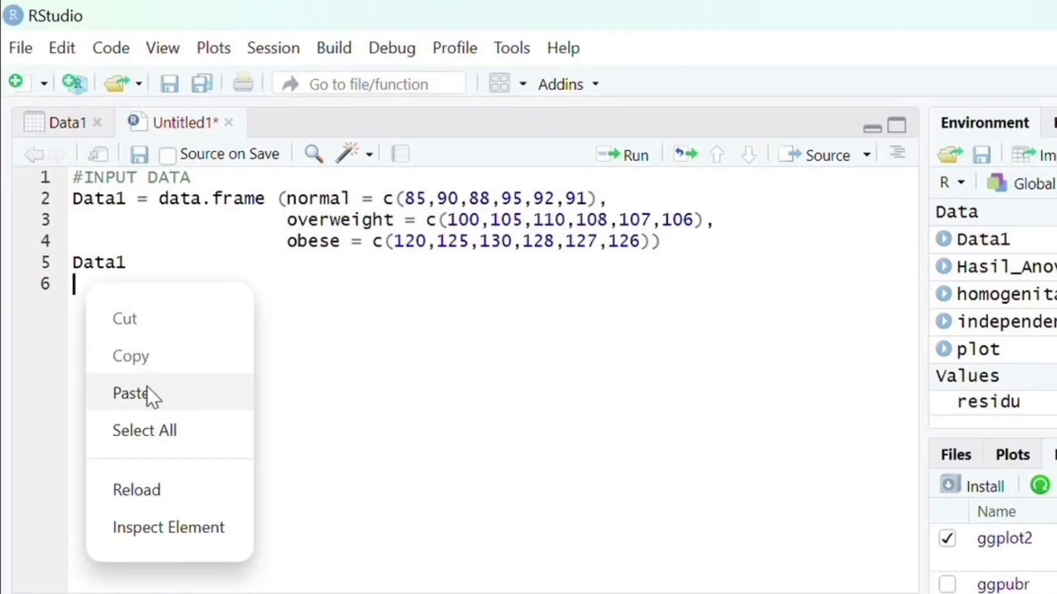
click(129, 393)
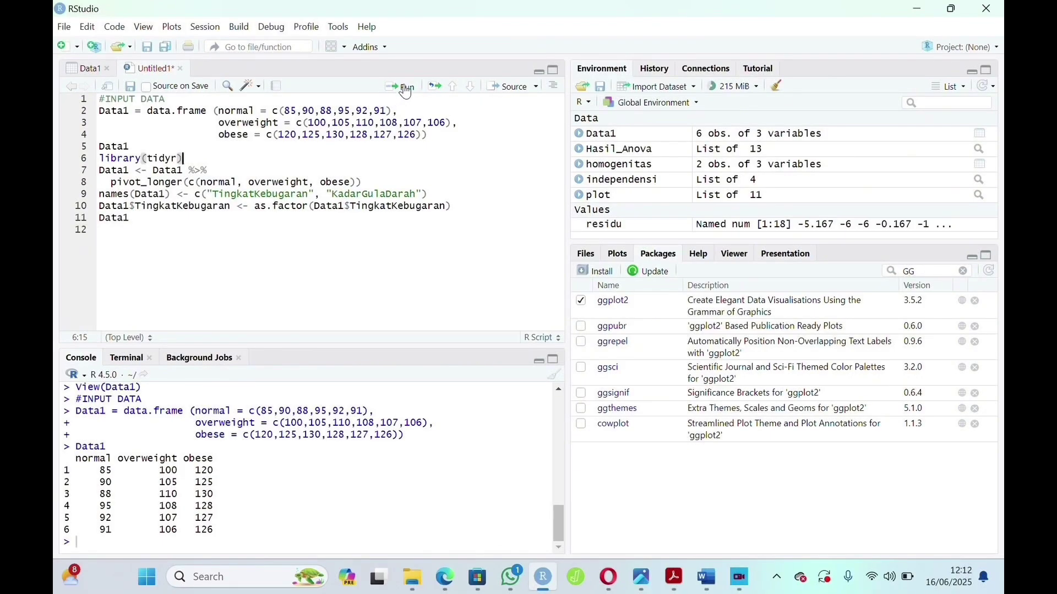
click(406, 88)
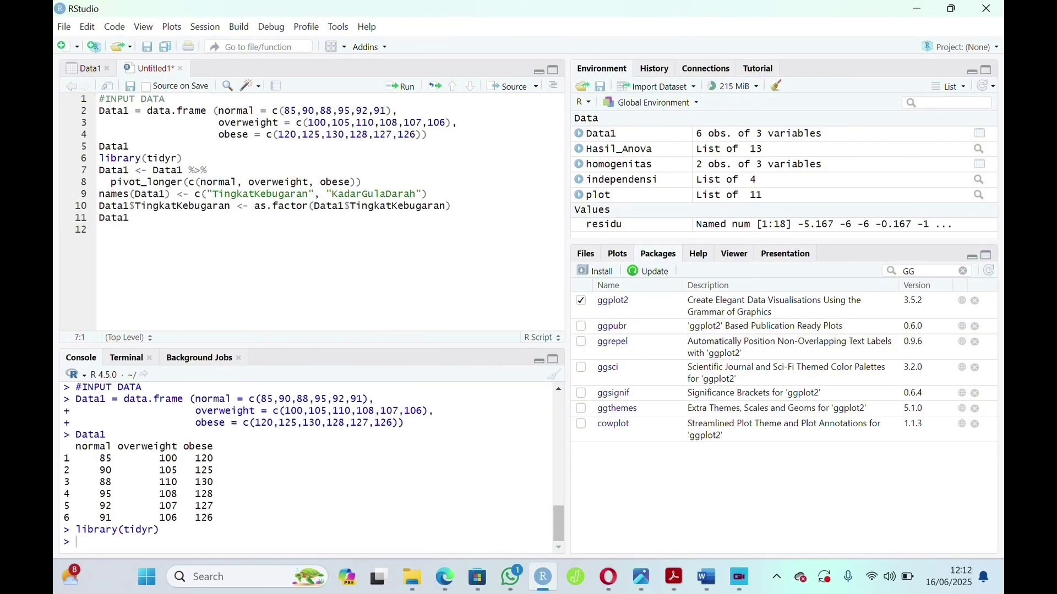
click(361, 182)
click(407, 87)
click(407, 87)
click(407, 87)
click(407, 87)
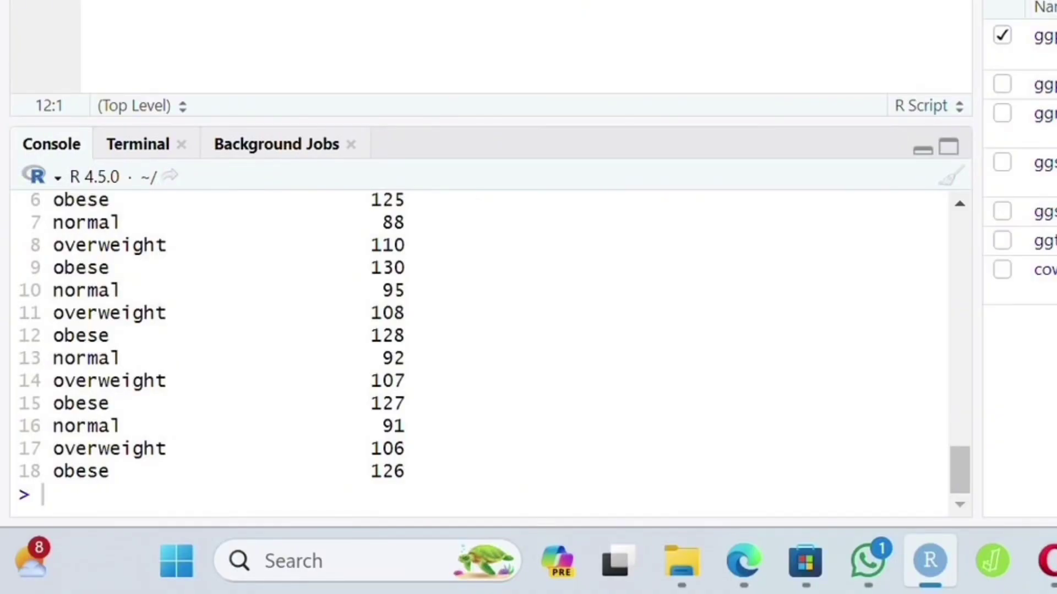
Step: Examine the printed rows of the long-format Data1 table in the console
scroll(490, 352, up, 5)
scroll(490, 352, down, 1)
scroll(309, 467, down, 3)
scroll(308, 468, up, 2)
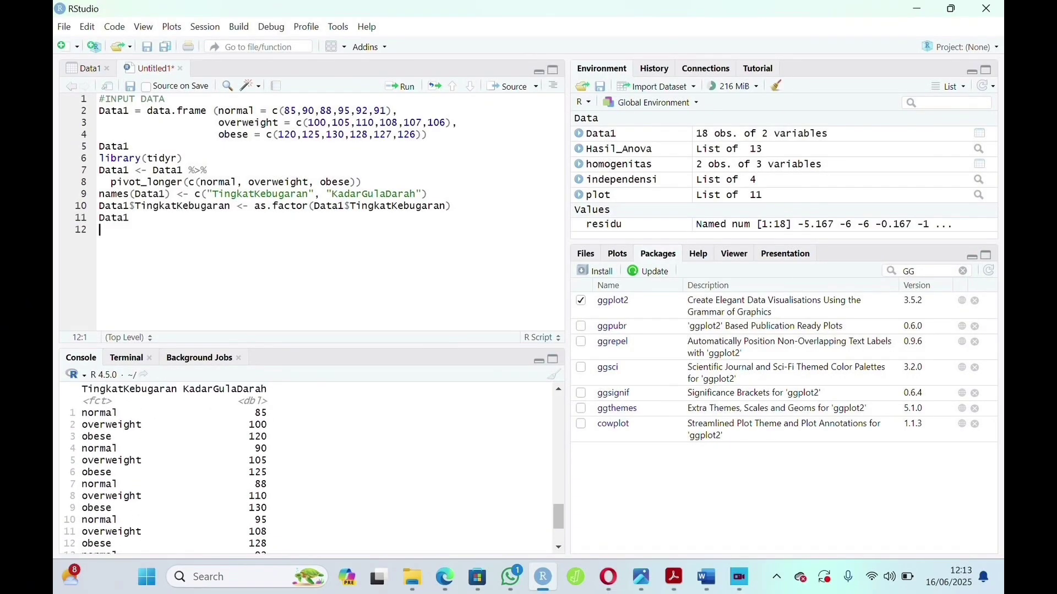
scroll(308, 468, up, 1)
scroll(308, 468, down, 3)
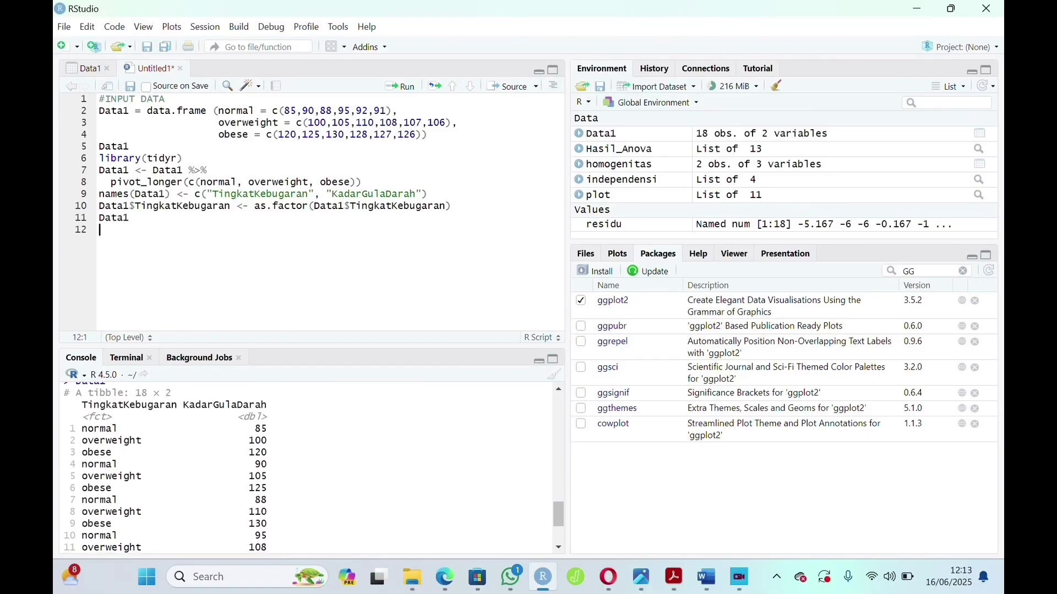
Step: Add the comment "#hasil anova", then paste and run code fitting Hasil_Anova <- aov(KadarGulaDarah ~ TingkatKebugaran, data=Data1) and printing Hasil_Anova
key(alt+Tab)
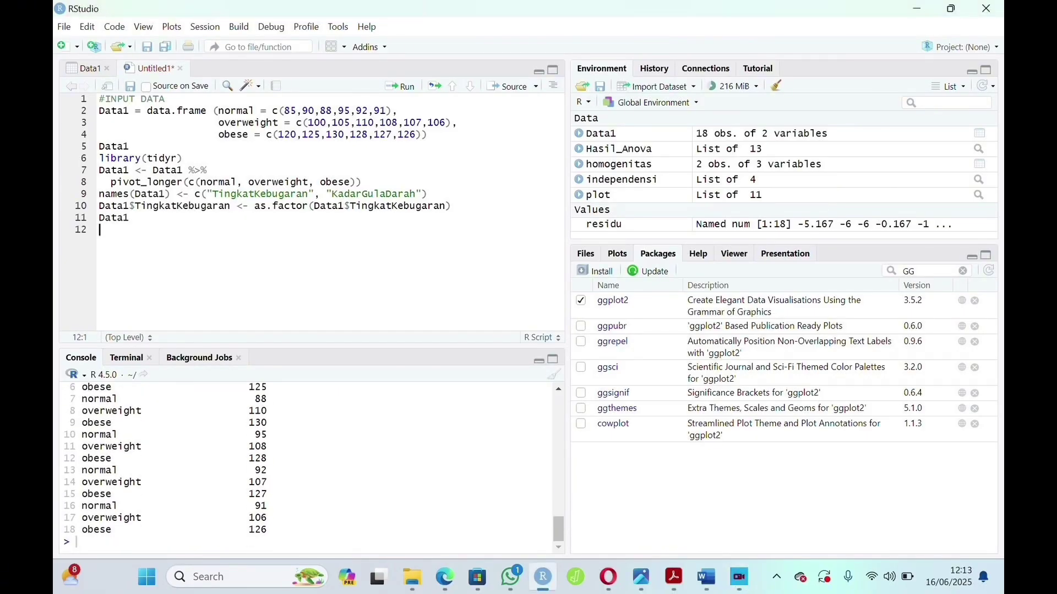
text(#hasil an)
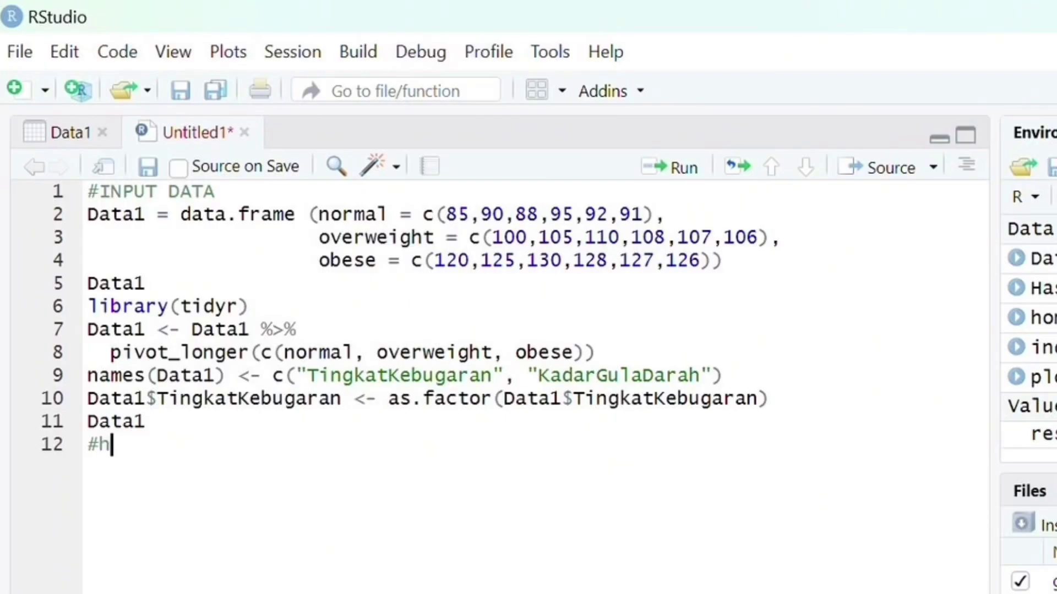
text(ova)
key(Return)
right_click(95, 471)
click(150, 582)
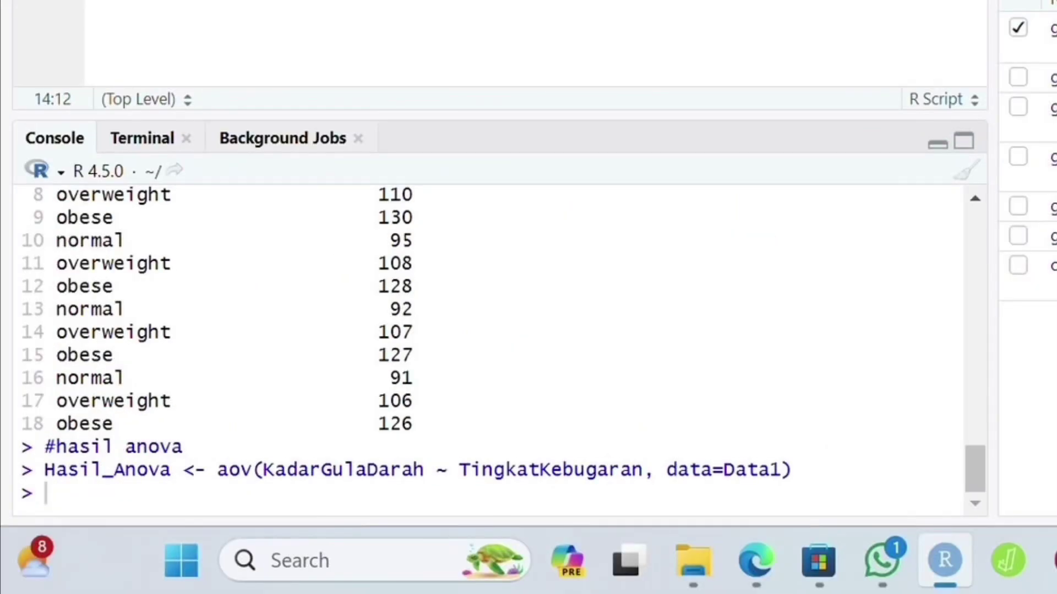
key(ctrl+Return)
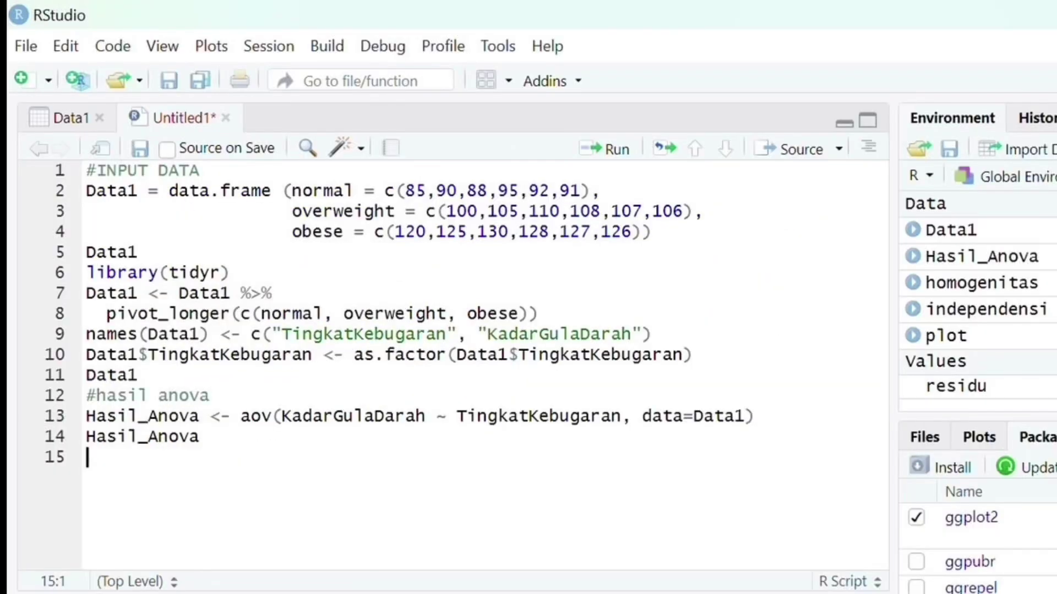
Step: Add the line summary(Hasil_Anova) to the script and run it
text(summ)
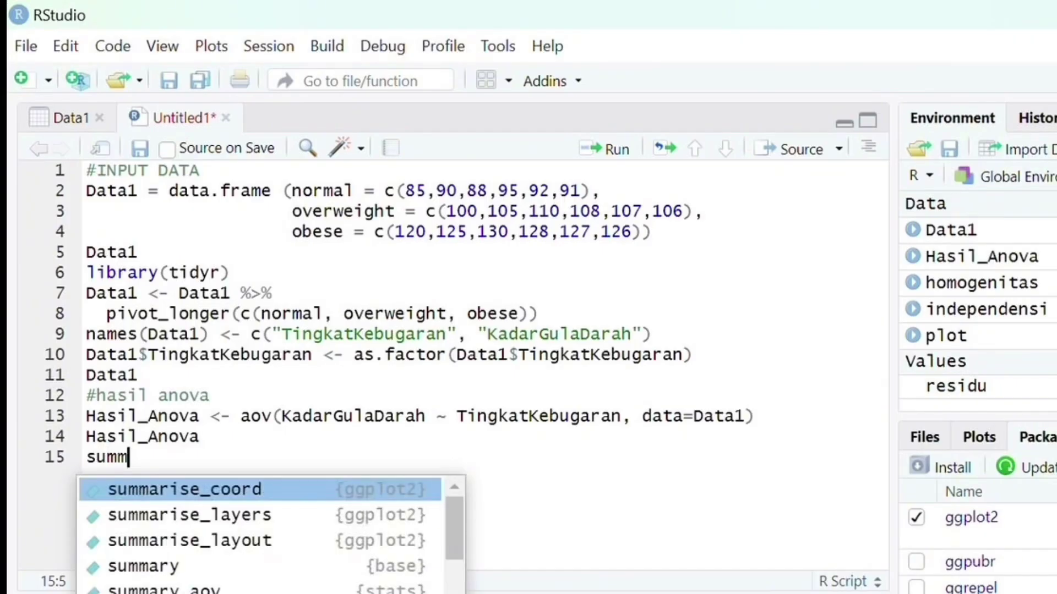
click(134, 568)
text(Hasil)
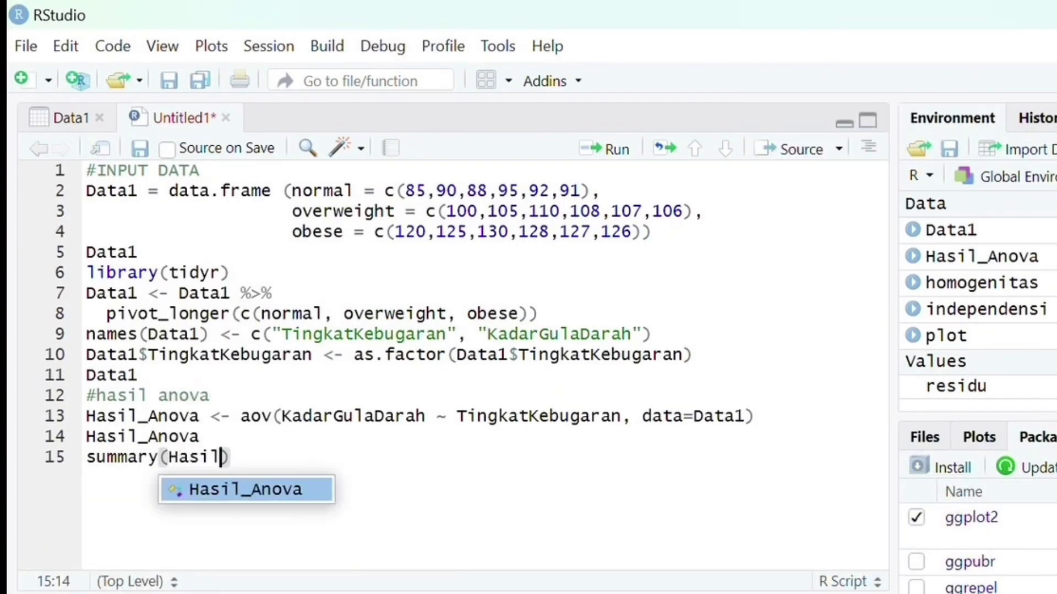
click(200, 502)
click(617, 149)
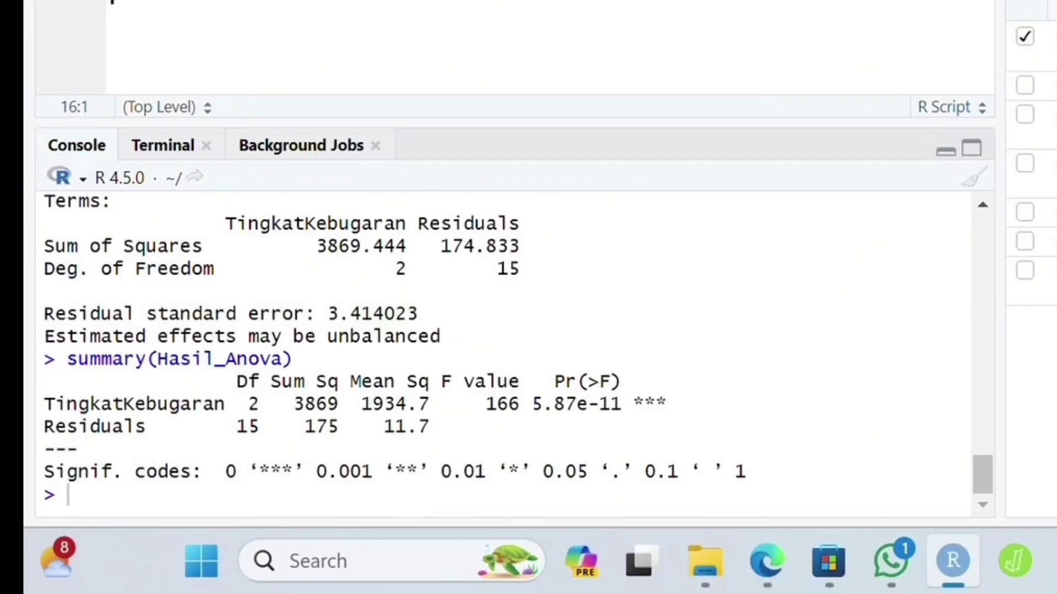
Step: Add the comment "#RESIDU ANOVA", then paste and run code storing residuals(Hasil_Anova) in residu and printing it
text(#RESIDU A)
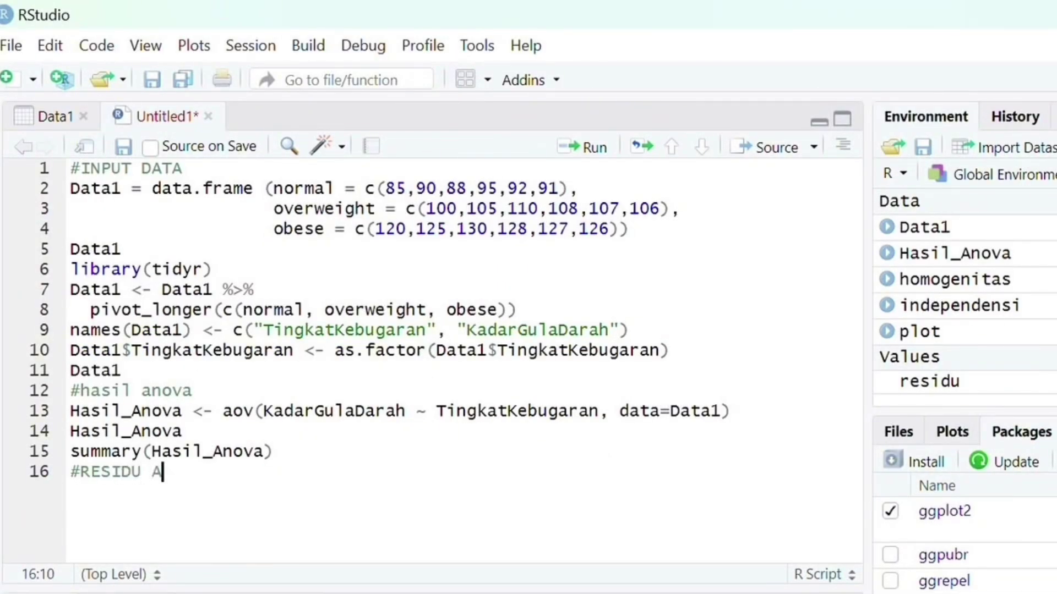
text(NOVA)
key(Return)
right_click(77, 498)
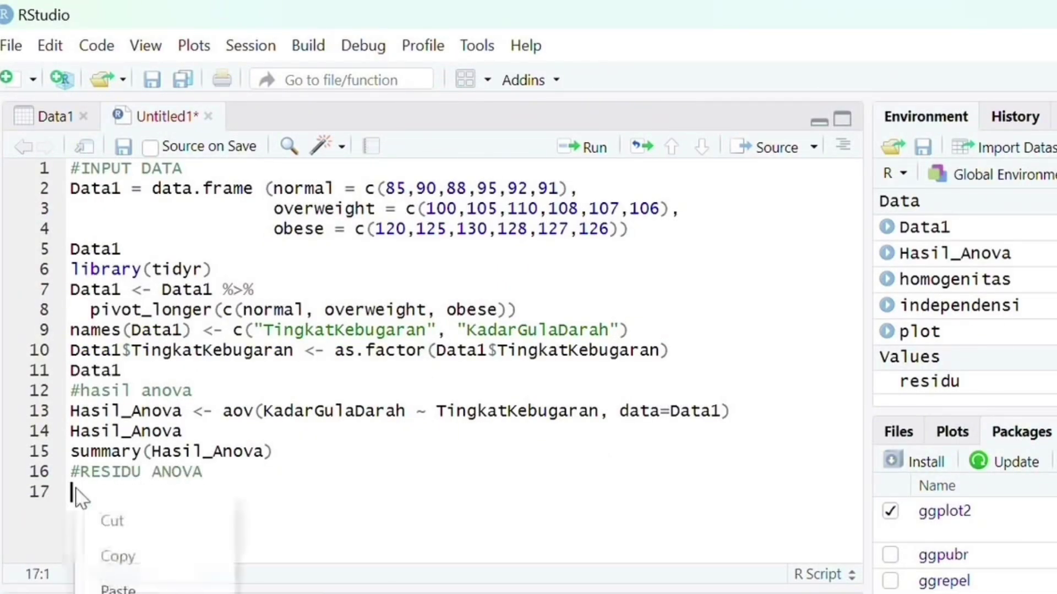
click(118, 588)
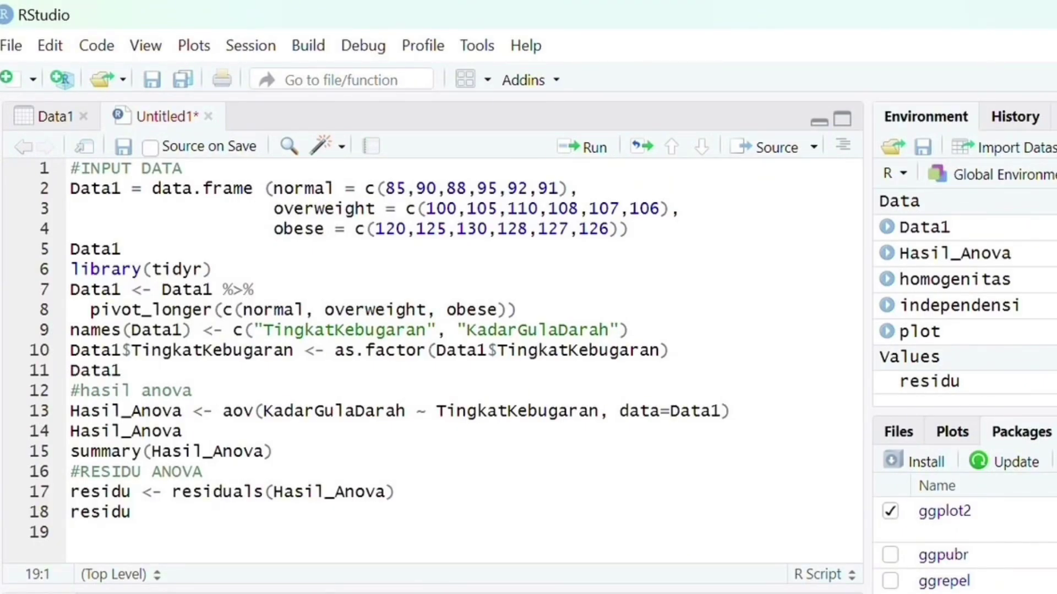
click(132, 512)
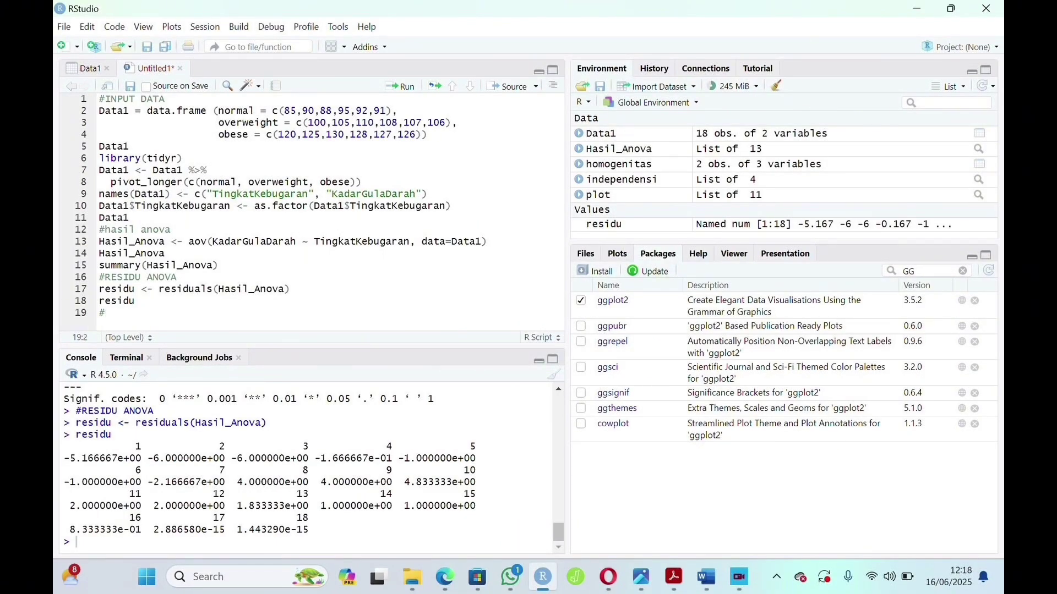
Step: Add the comment lines "#UJI ASUMSI ANOVA" and "#NORMALITAS" to the end of the script
text(UJI ASU)
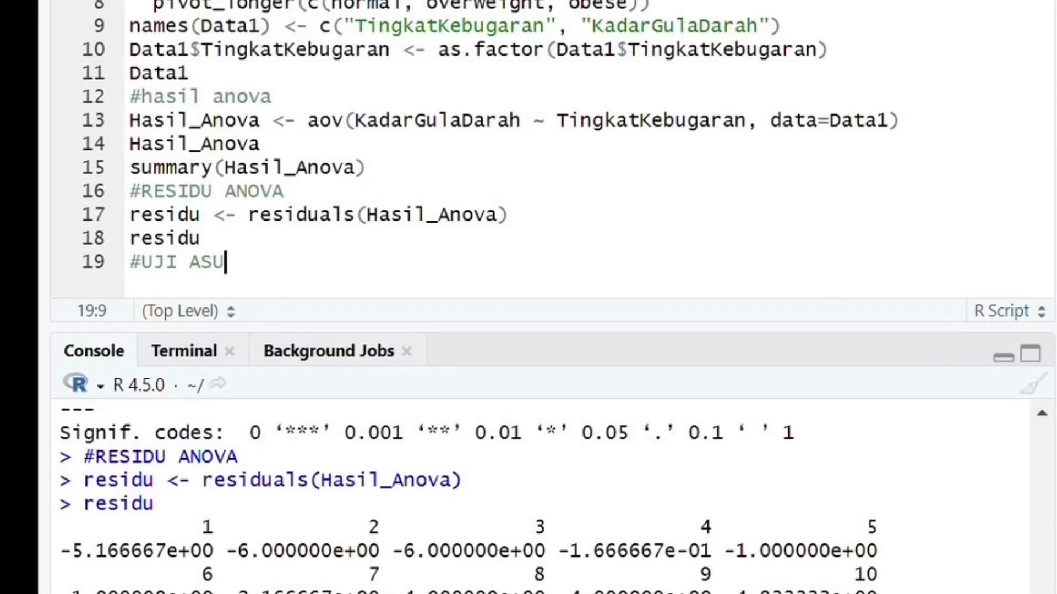
text(MSI ANOVA)
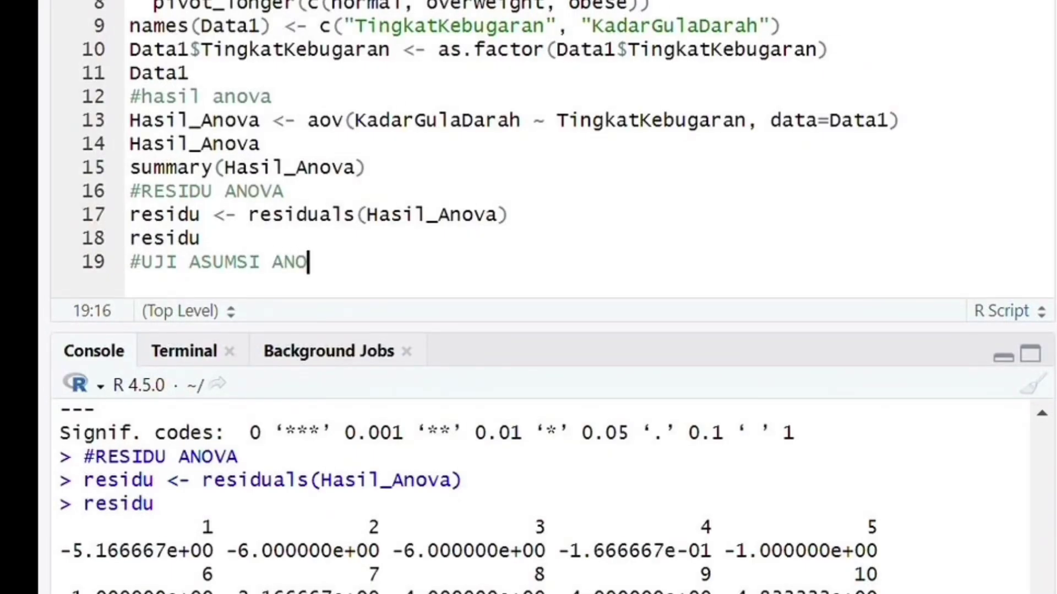
key(Return)
text(#NORMALITAS)
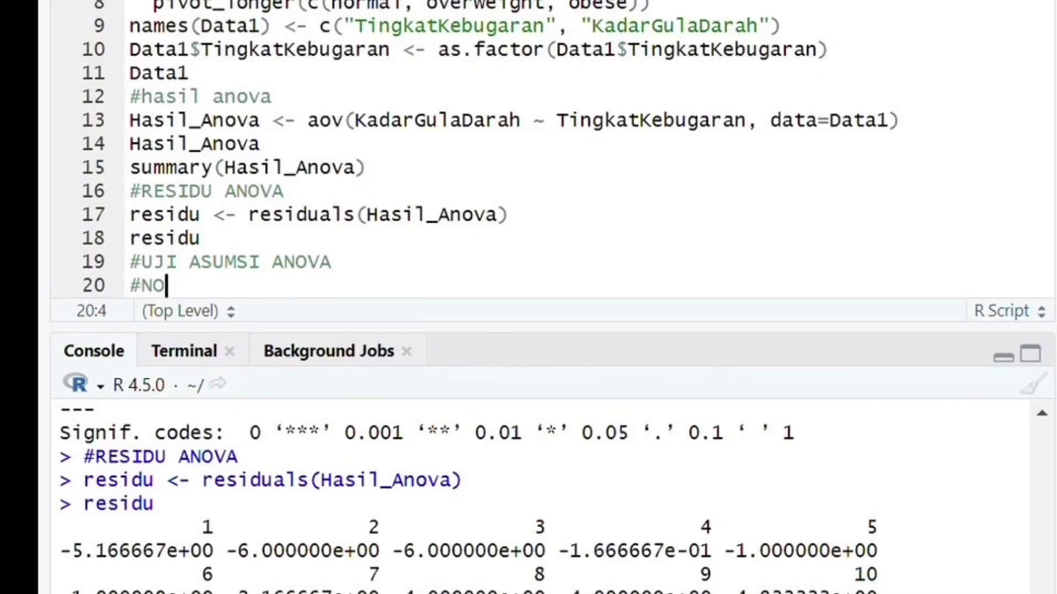
key(Return)
Step: Paste and run the normality test code: library(tseries) and jarque.bera.test(Data1$KadarGulaDarah)
right_click(144, 297)
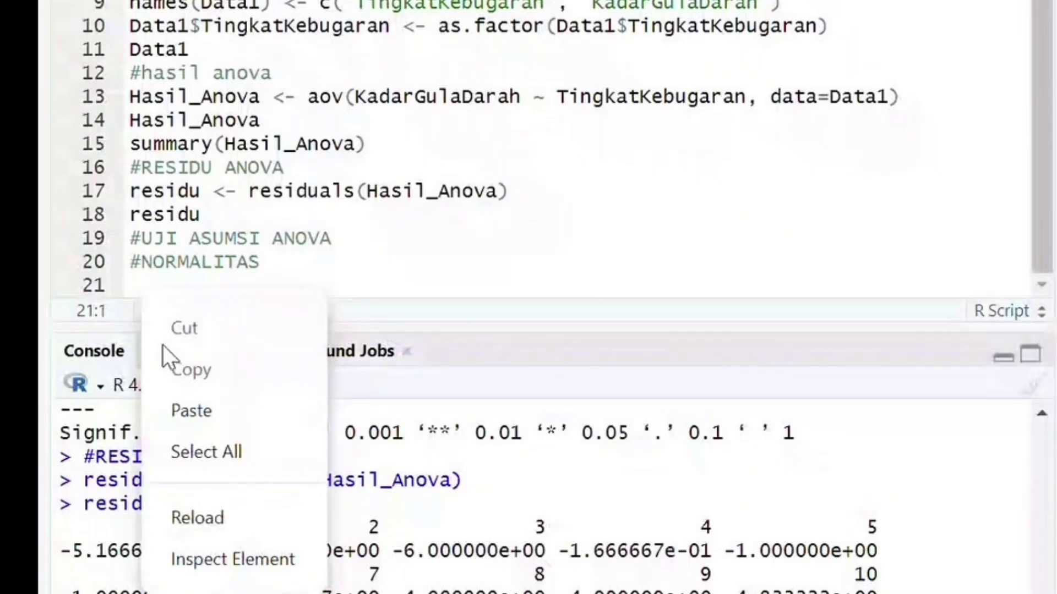
click(181, 407)
click(320, 238)
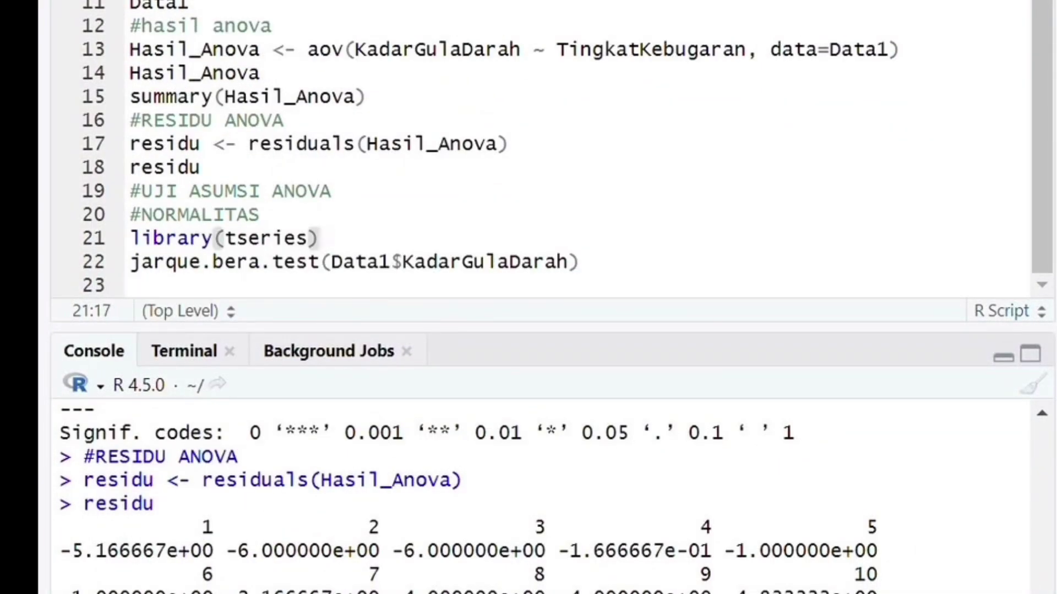
key(ctrl+Return)
click(579, 262)
key(ctrl+Return)
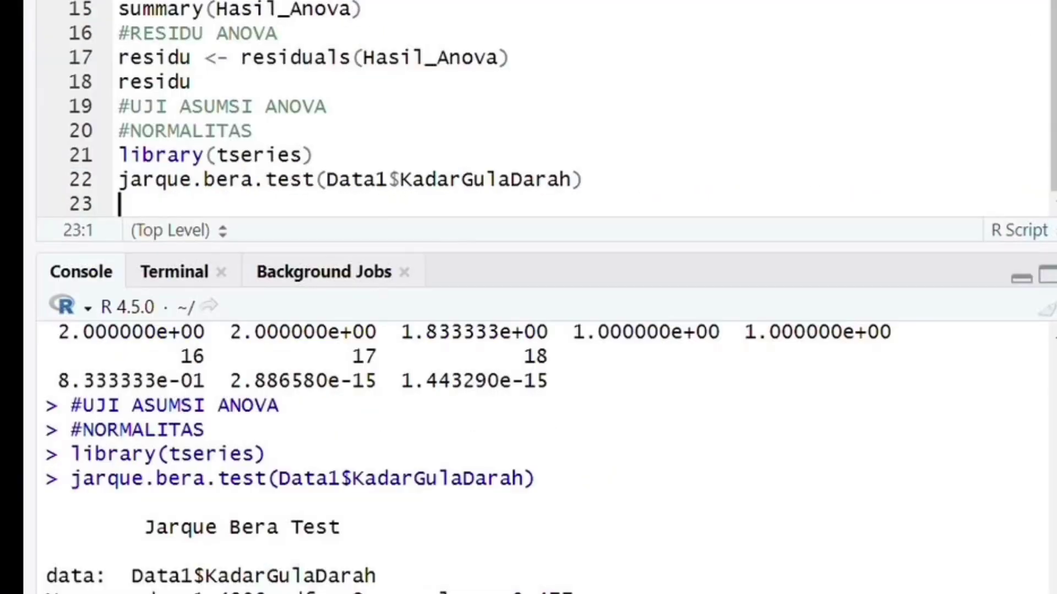
Step: Add the comment "#HOMOGENITAS", then paste and run code loading car, storing leveneTest(Hasil_Anova) in homogenitas and printing it
text(#HOMO)
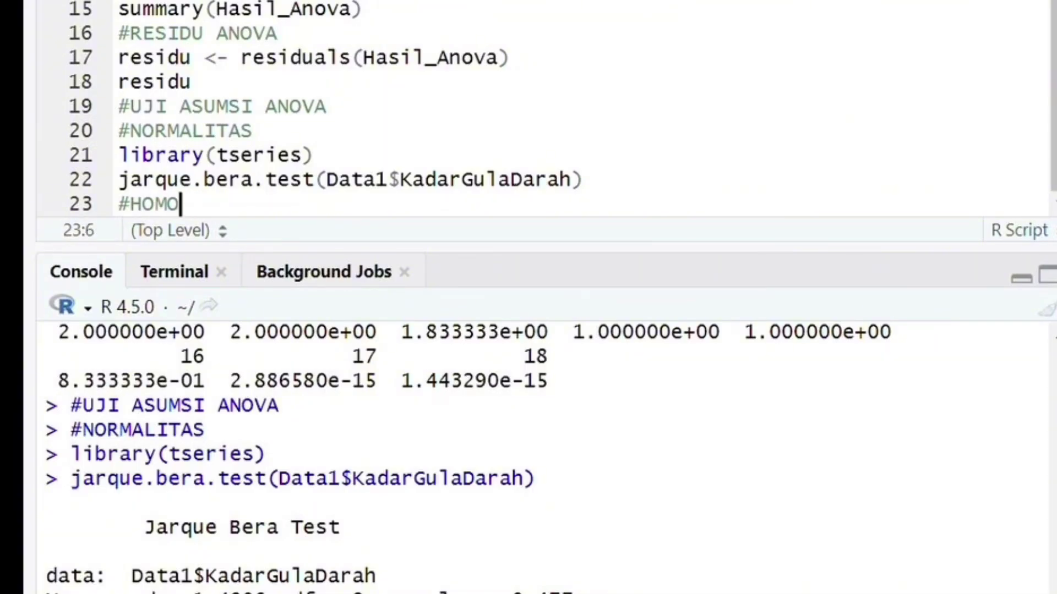
text(GENITAS)
key(Return)
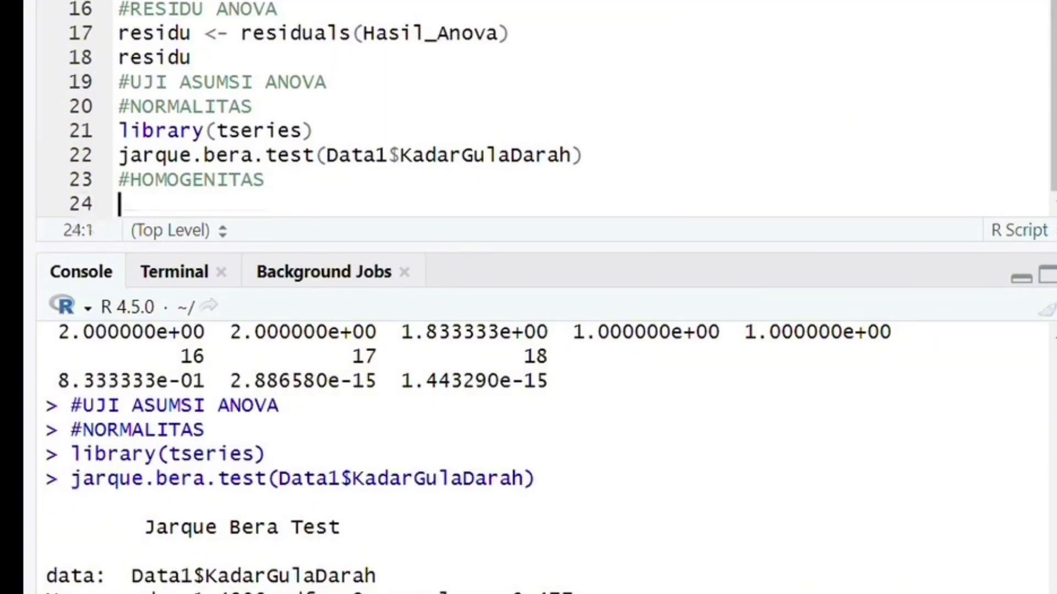
right_click(144, 202)
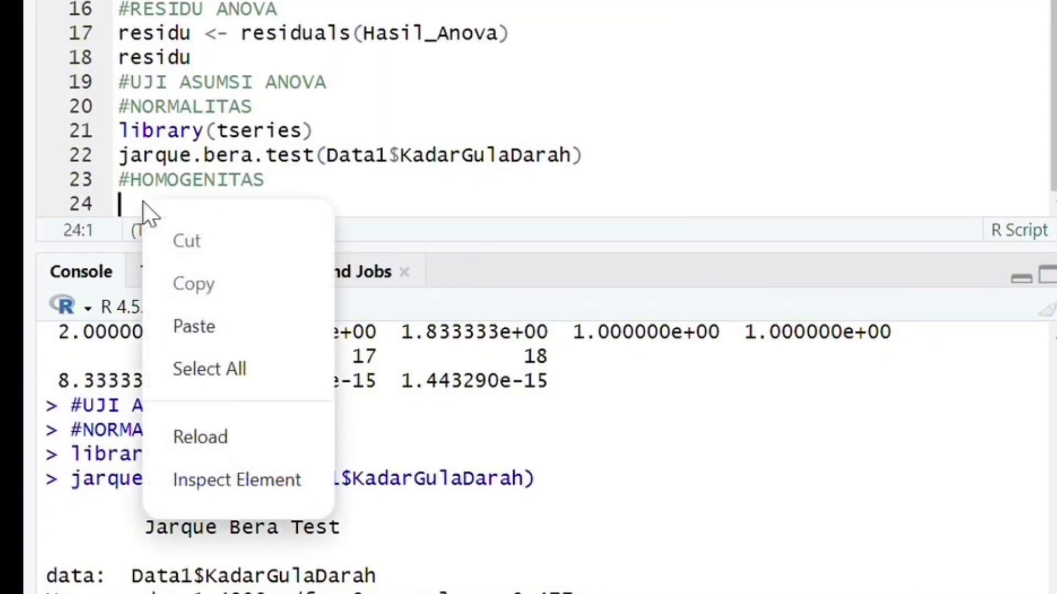
click(192, 337)
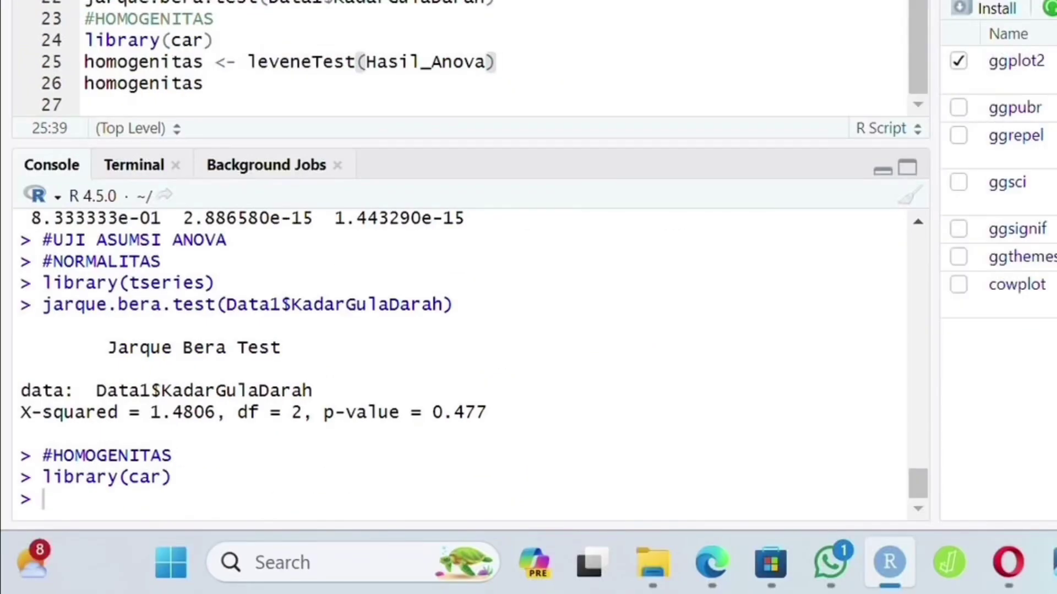
key(ctrl+Return)
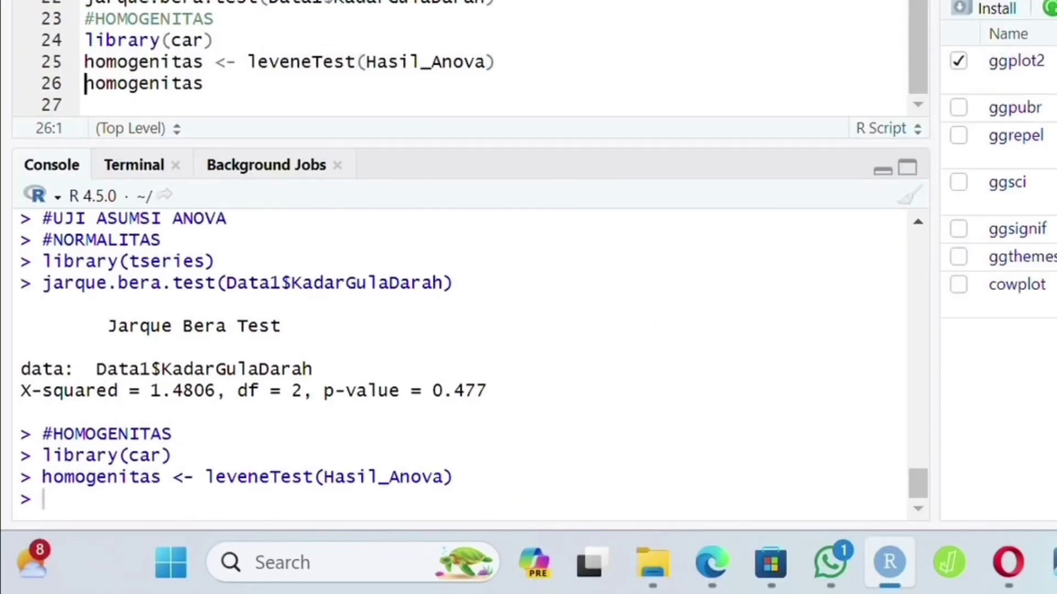
key(Down)
key(Left)
key(ctrl+Return)
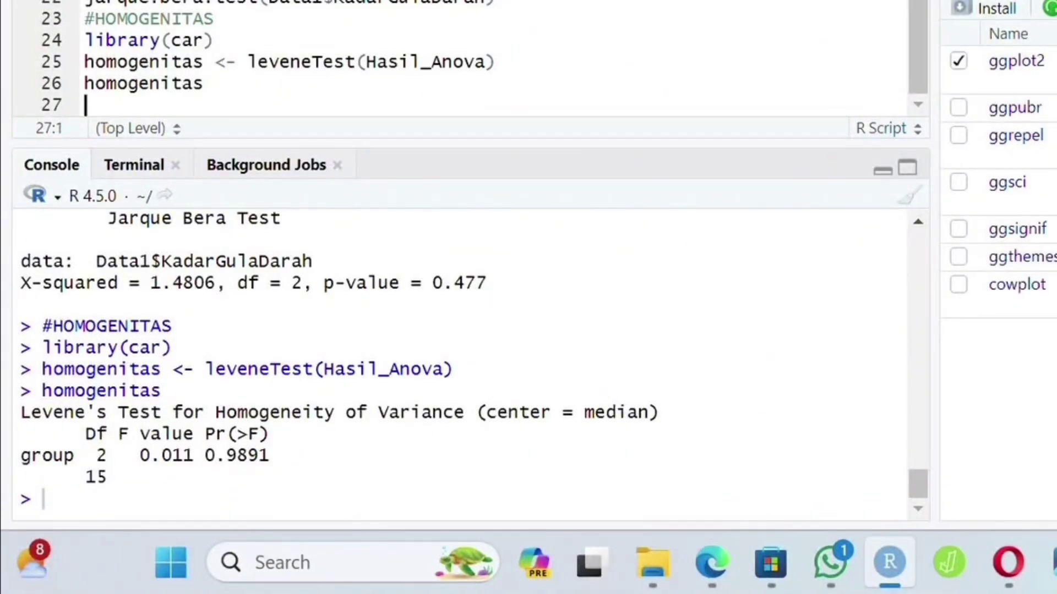
Step: Add the comment "#INDEPENDENSI", then paste and run code storing durbinWatsonTest(Hasil_Anova) in independensi and printing it
text(#)
text(INDEPENDENSI)
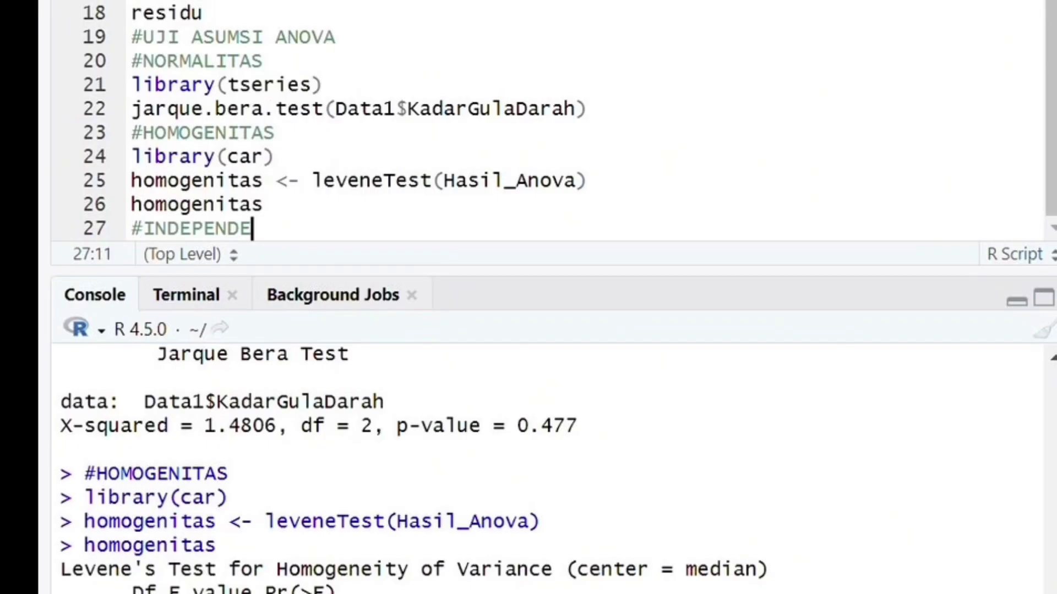
key(Return)
right_click(180, 223)
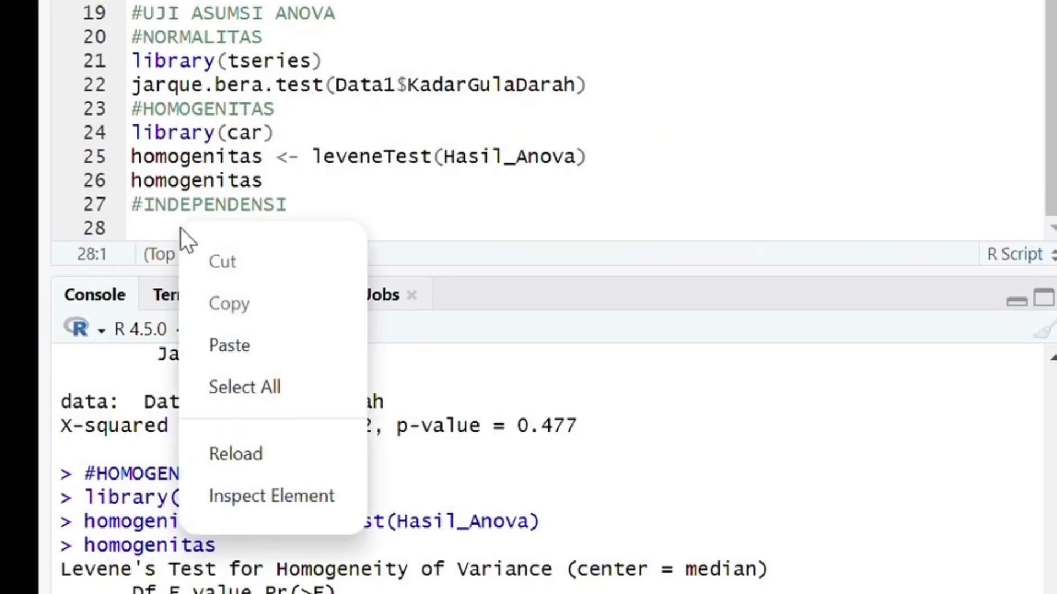
click(232, 348)
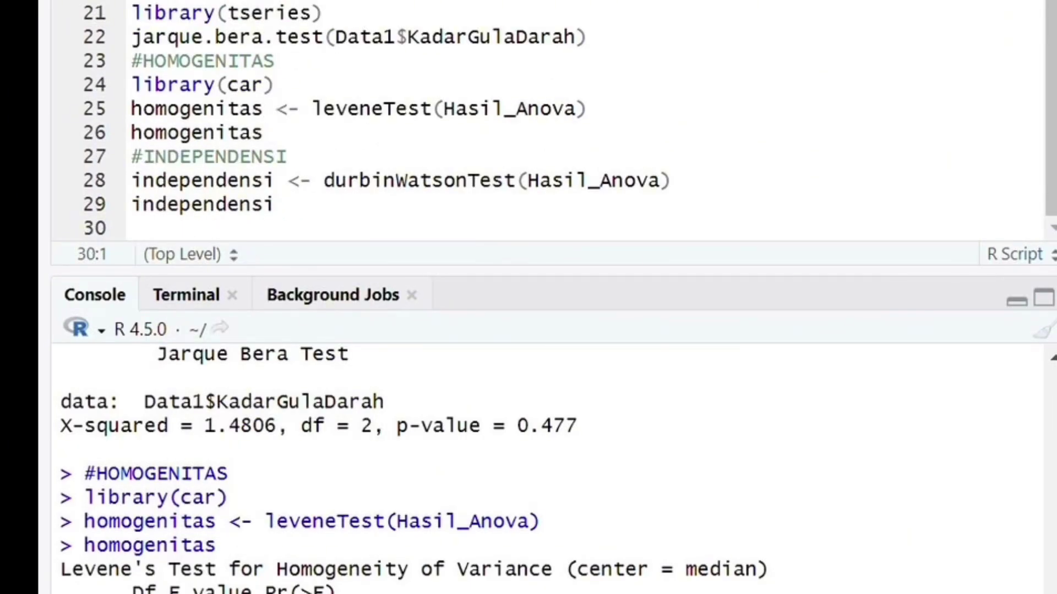
click(669, 180)
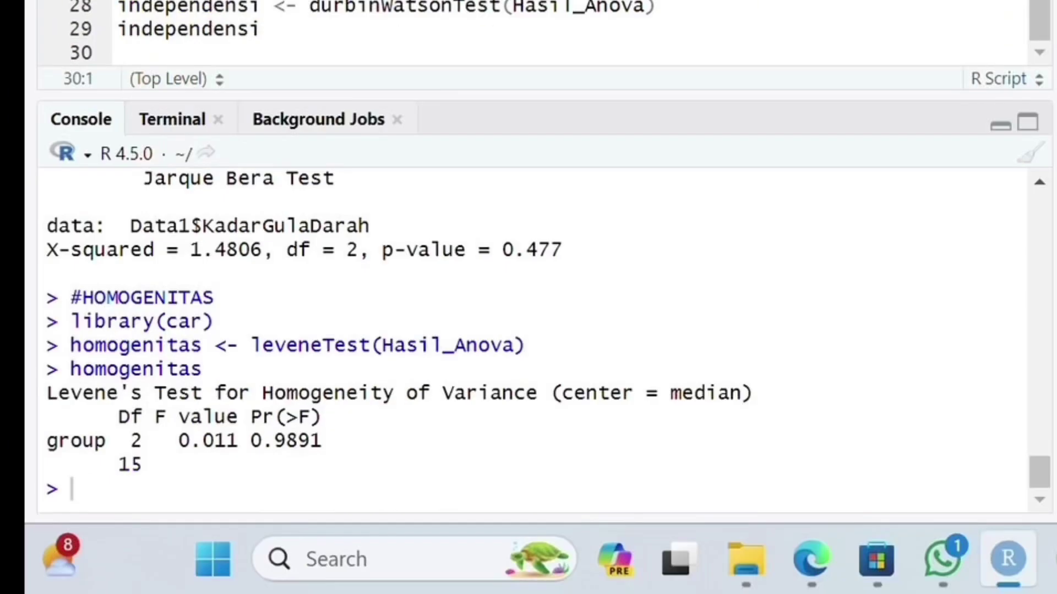
key(ctrl+Return)
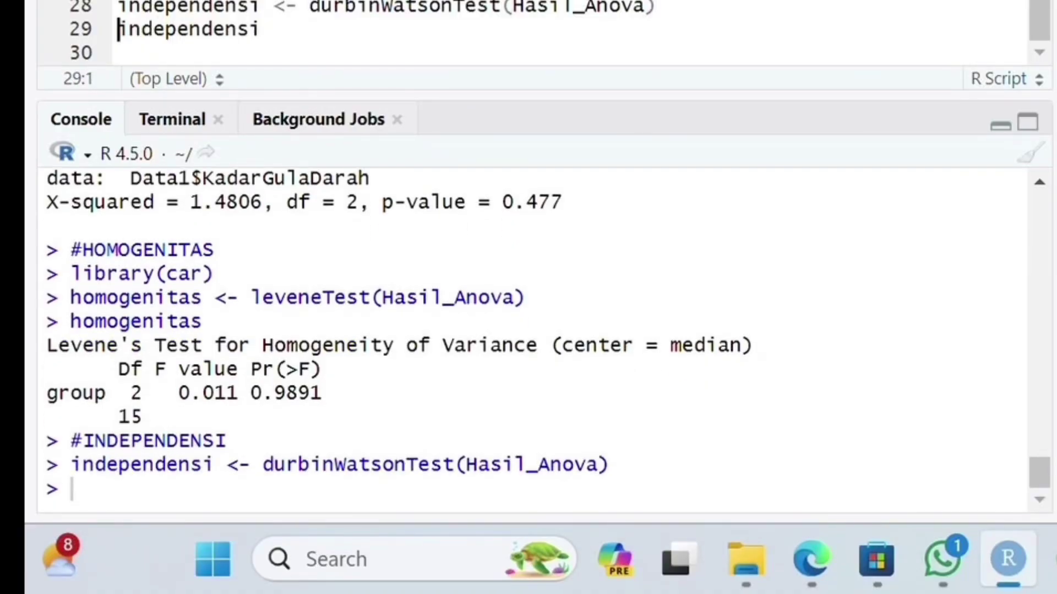
click(261, 30)
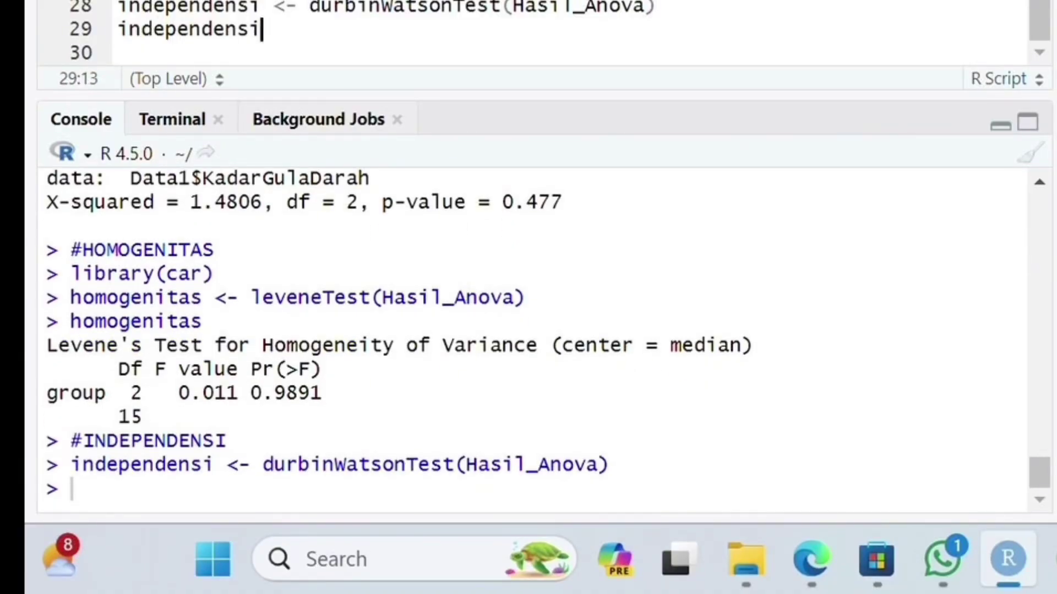
key(ctrl+Return)
Step: Add the comment "#VISUALISASI DATA" and paste the ggplot boxplot code for KadarGulaDarah by TingkatKebugaran, filled by TingkatKebugaran, with theme_minimal()
text(VISUALISASU)
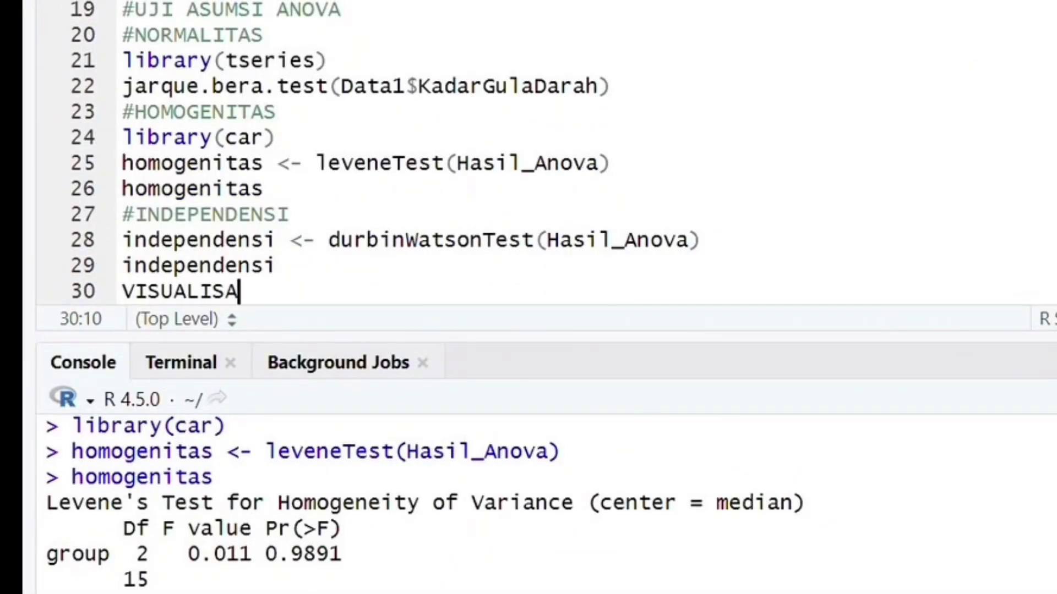
key(BackSpace)
text(I DATA)
key(ctrl+shift+c)
key(Return)
right_click(279, 297)
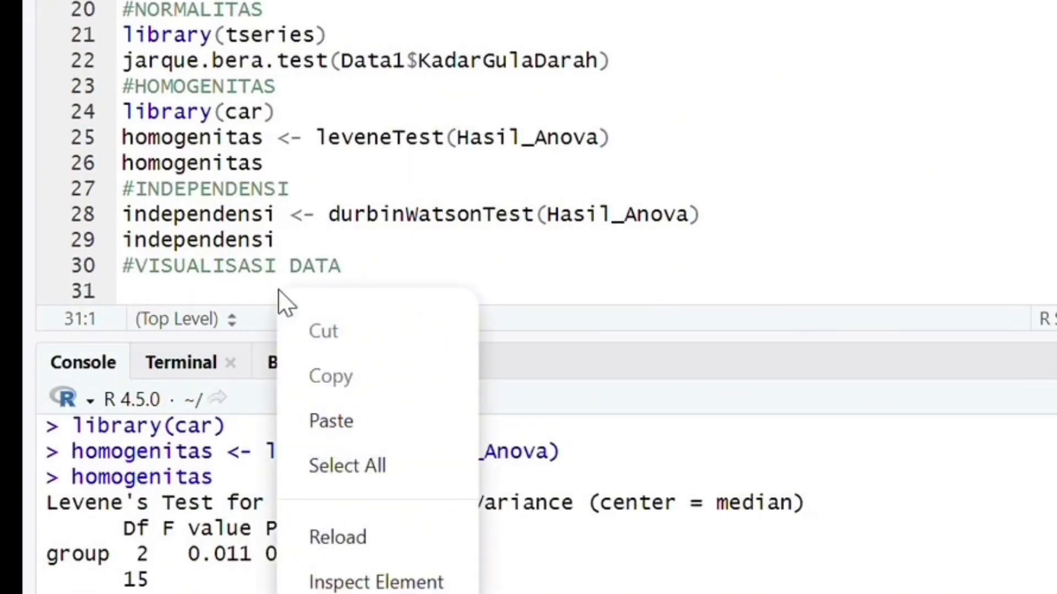
click(329, 429)
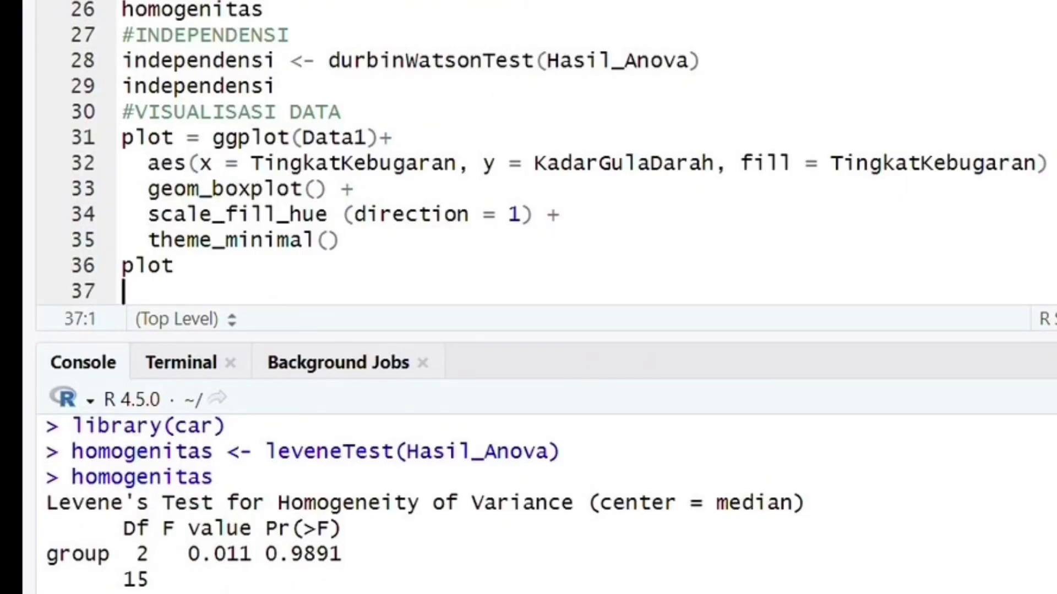
Step: Run the ggplot code that builds the plot object, and run the plot line to draw the boxplot
click(395, 138)
key(ctrl+Return)
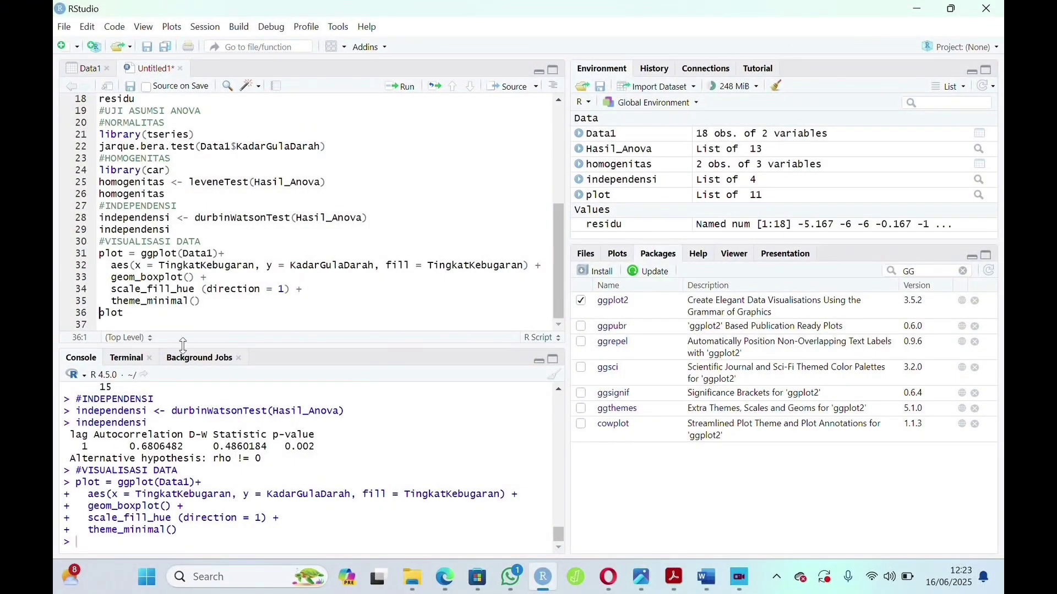
key(End)
click(402, 87)
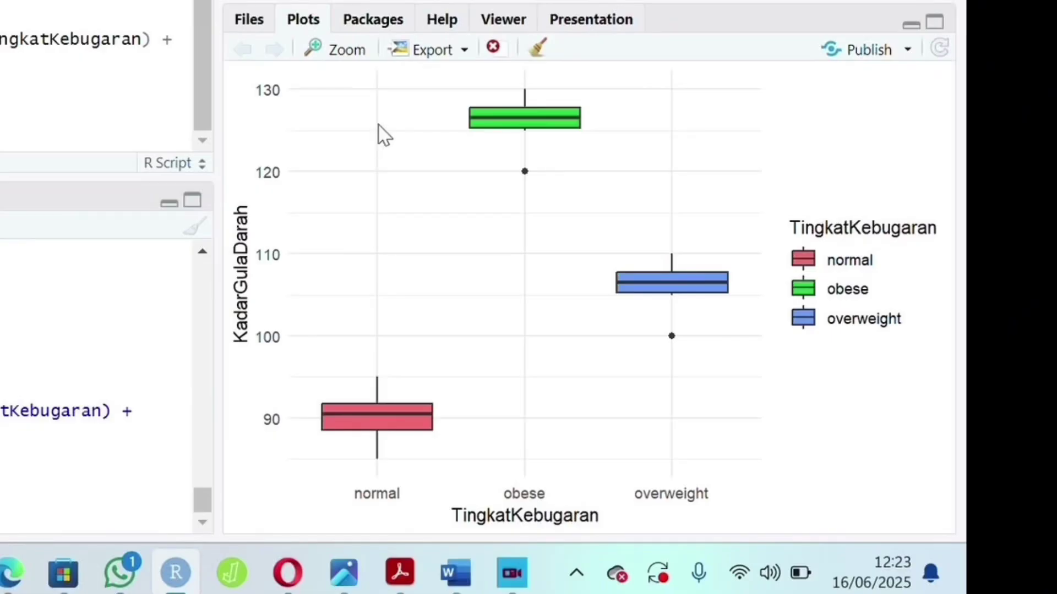